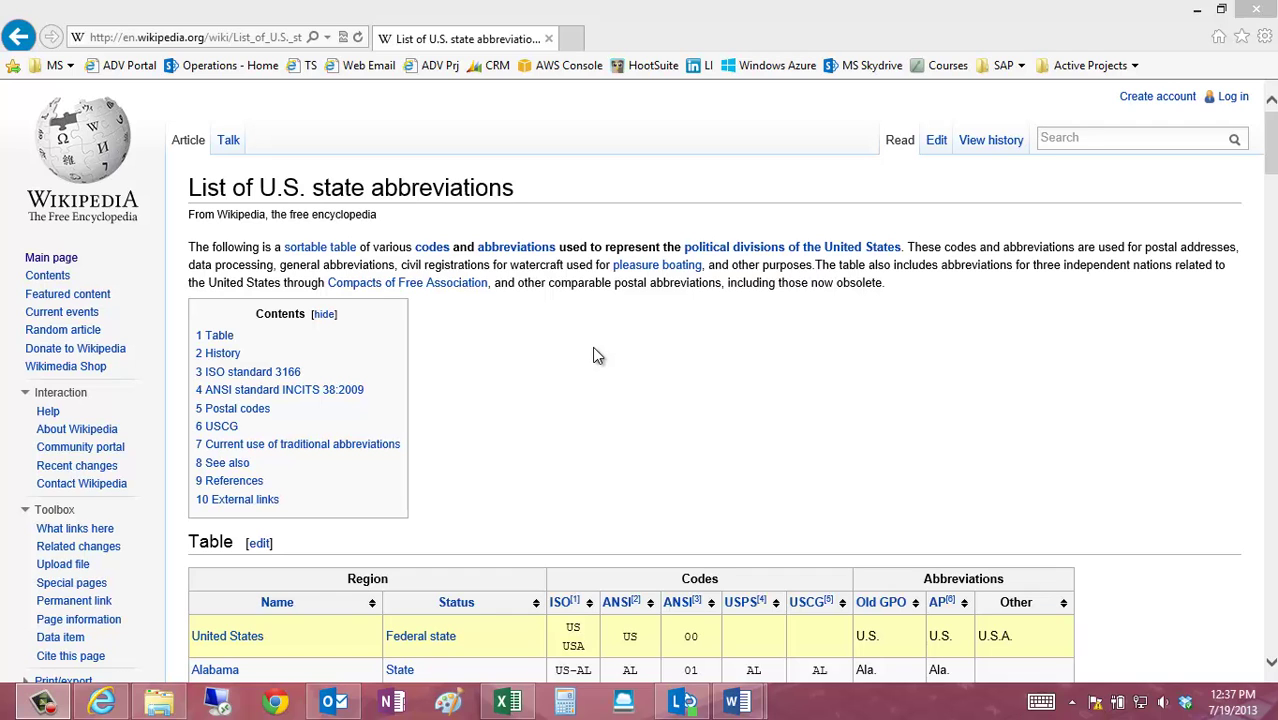
Look over the state abbreviations table on the Wikipedia page and copy the page's URL.
scroll(593, 355, down, 3)
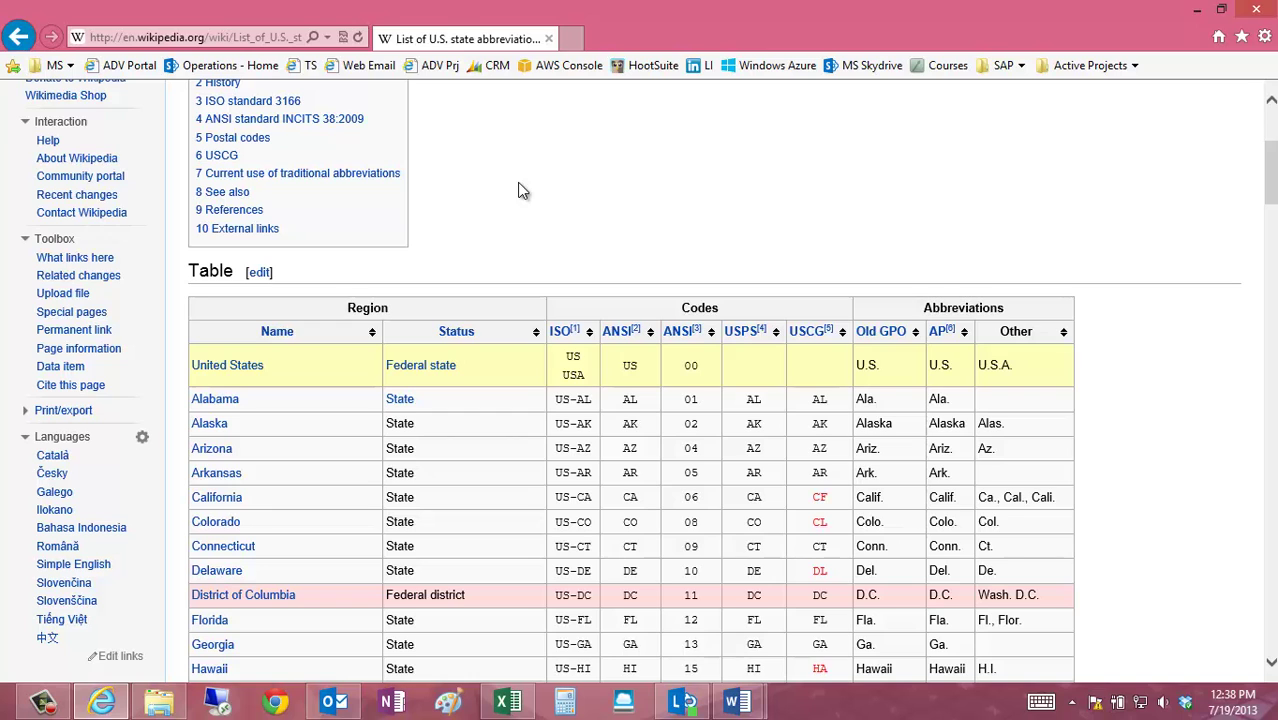
scroll(517, 182, up, 3)
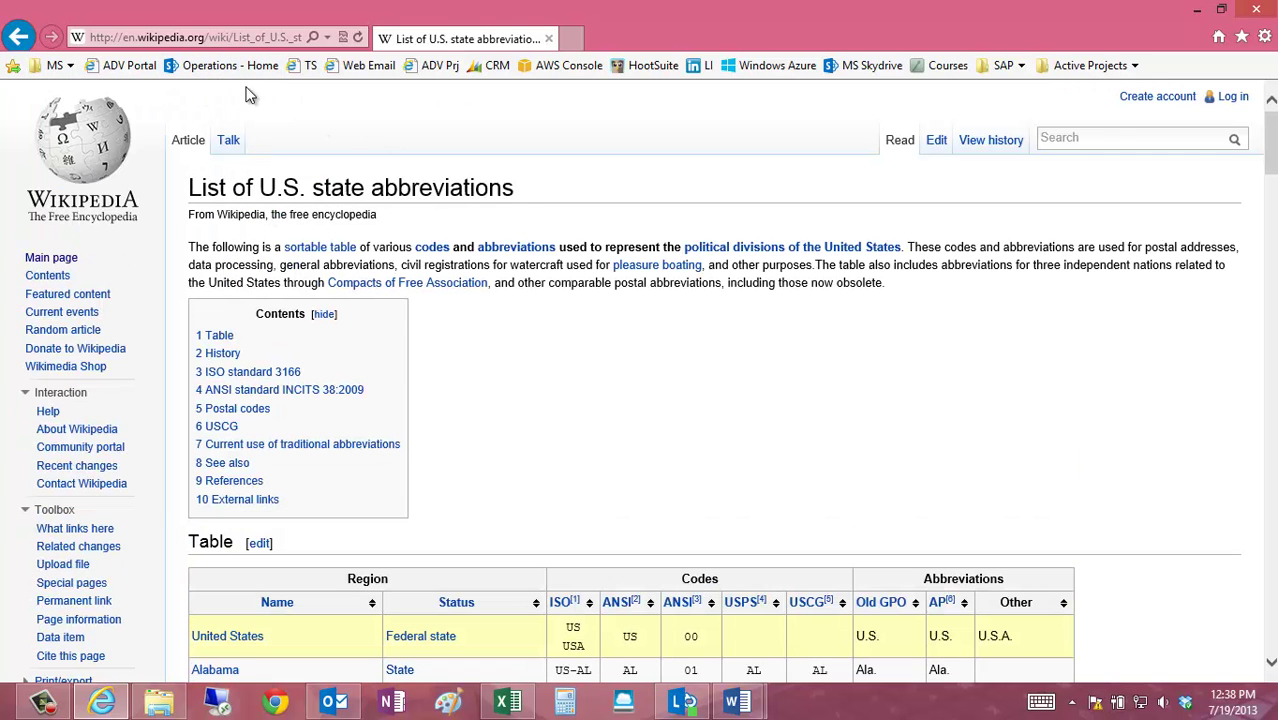
click(176, 38)
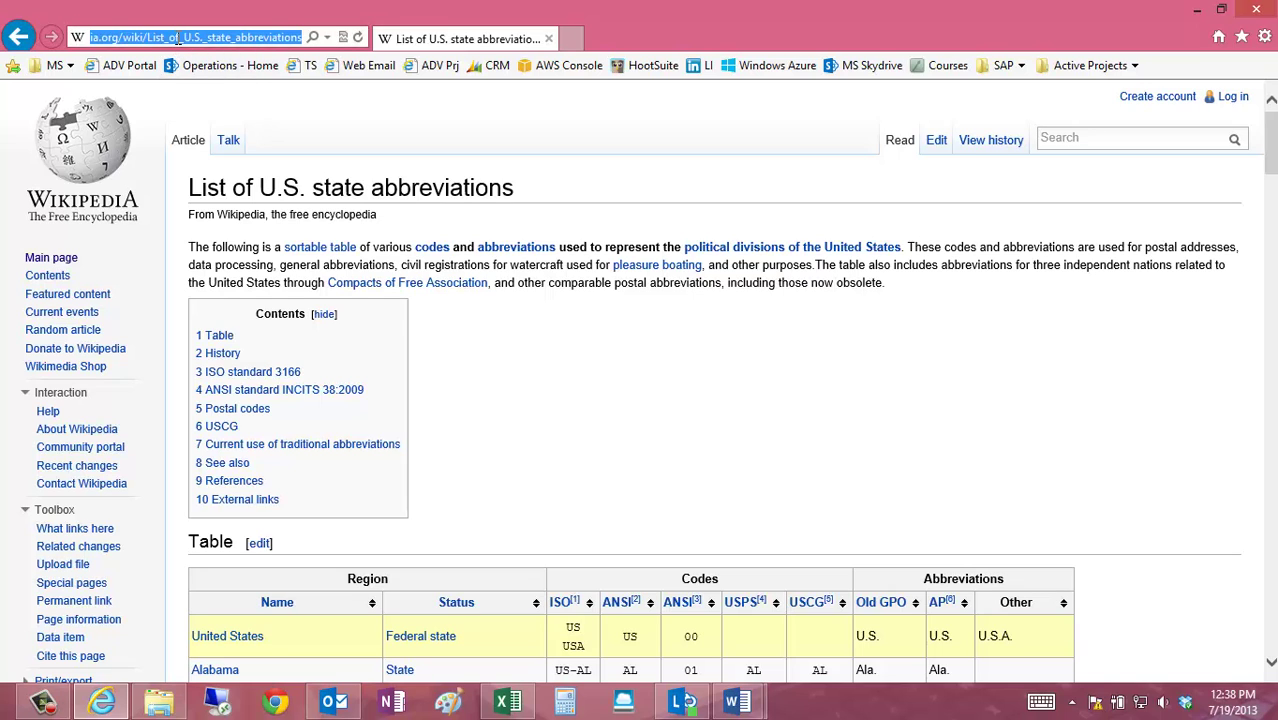
right_click(176, 37)
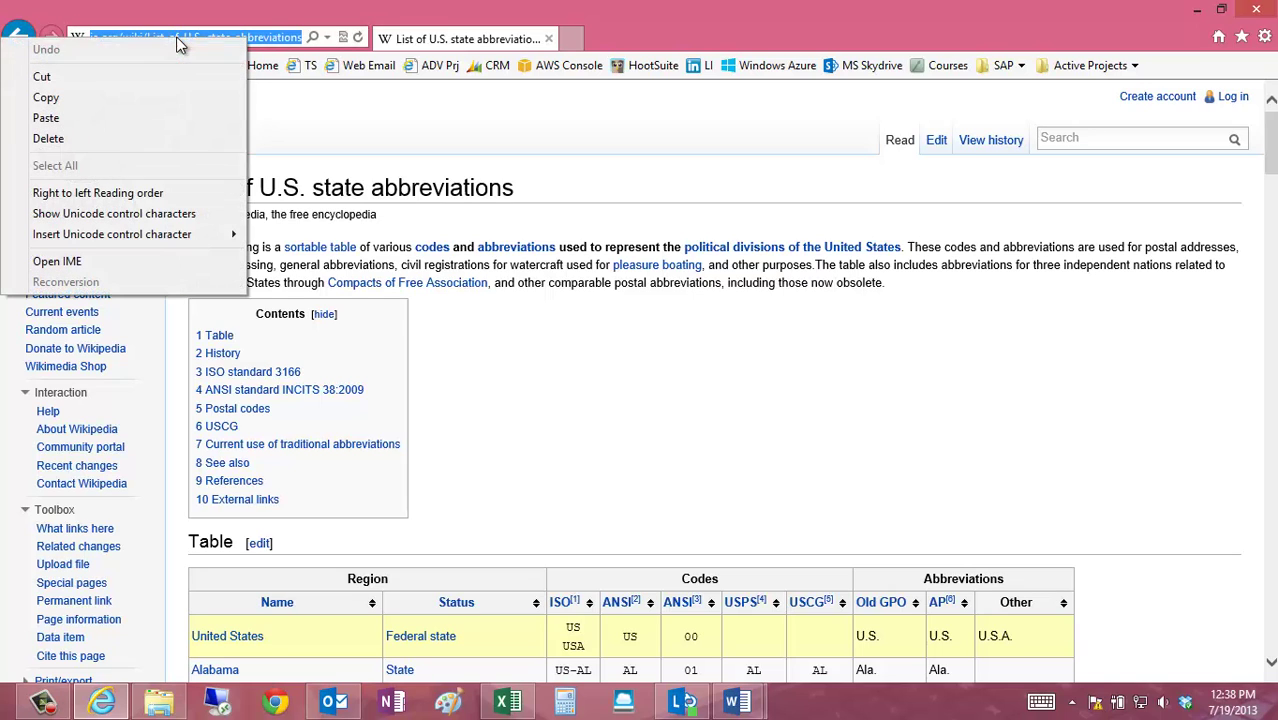
click(77, 98)
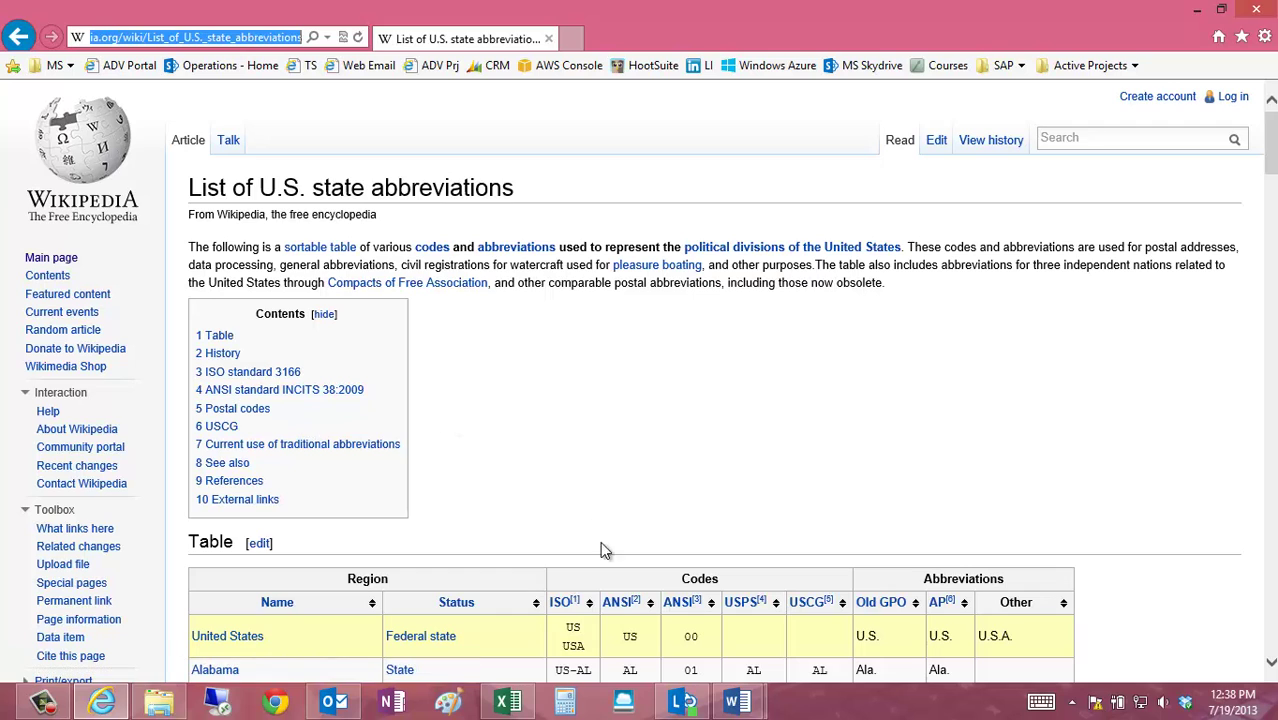
click(512, 704)
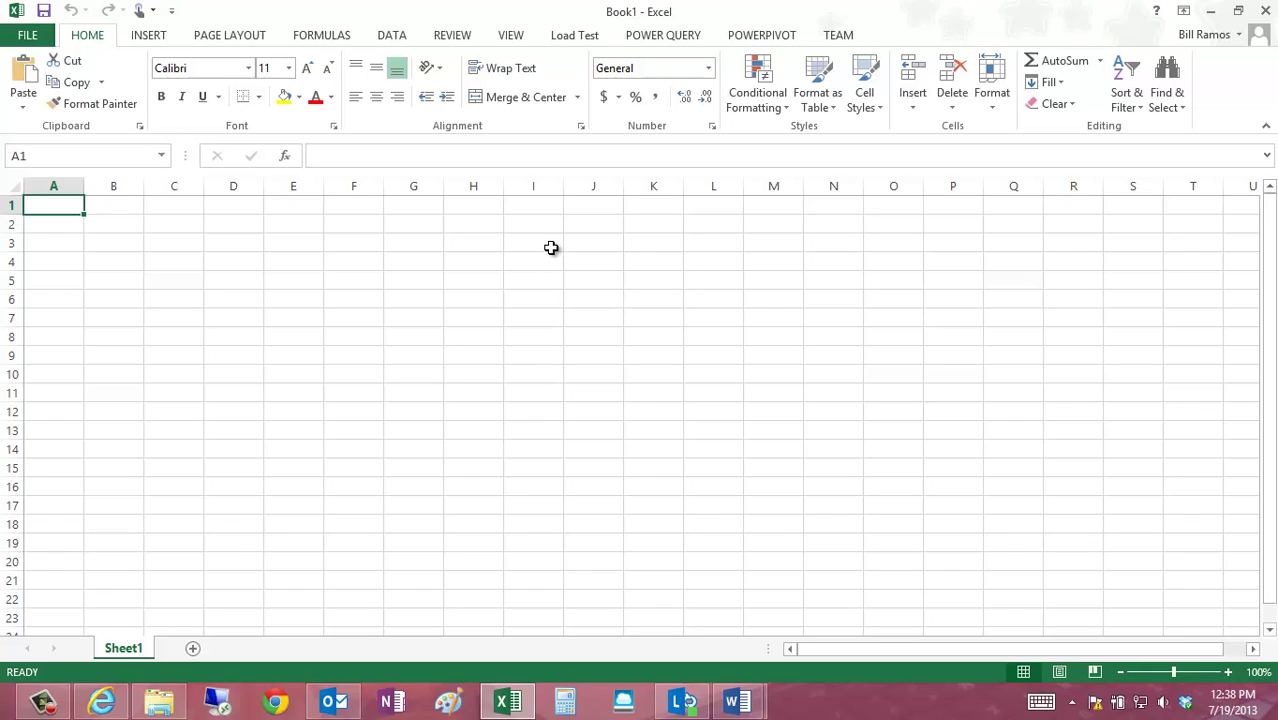
click(663, 35)
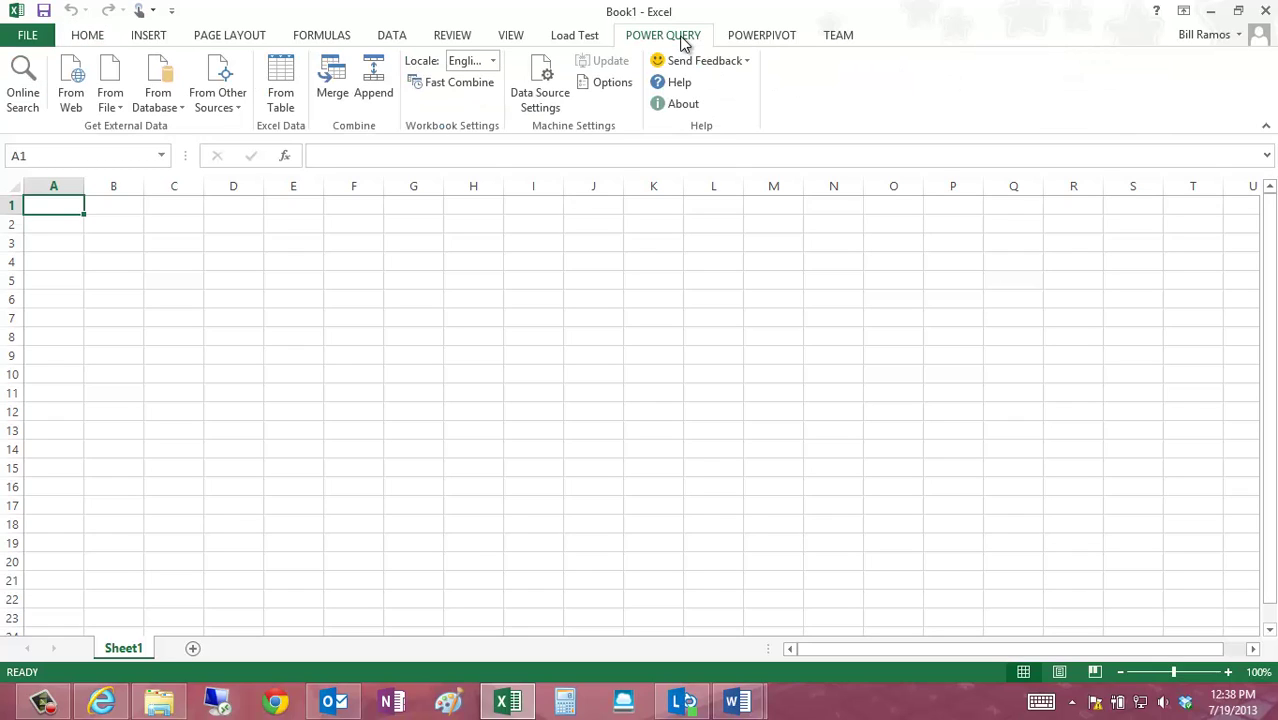
click(68, 90)
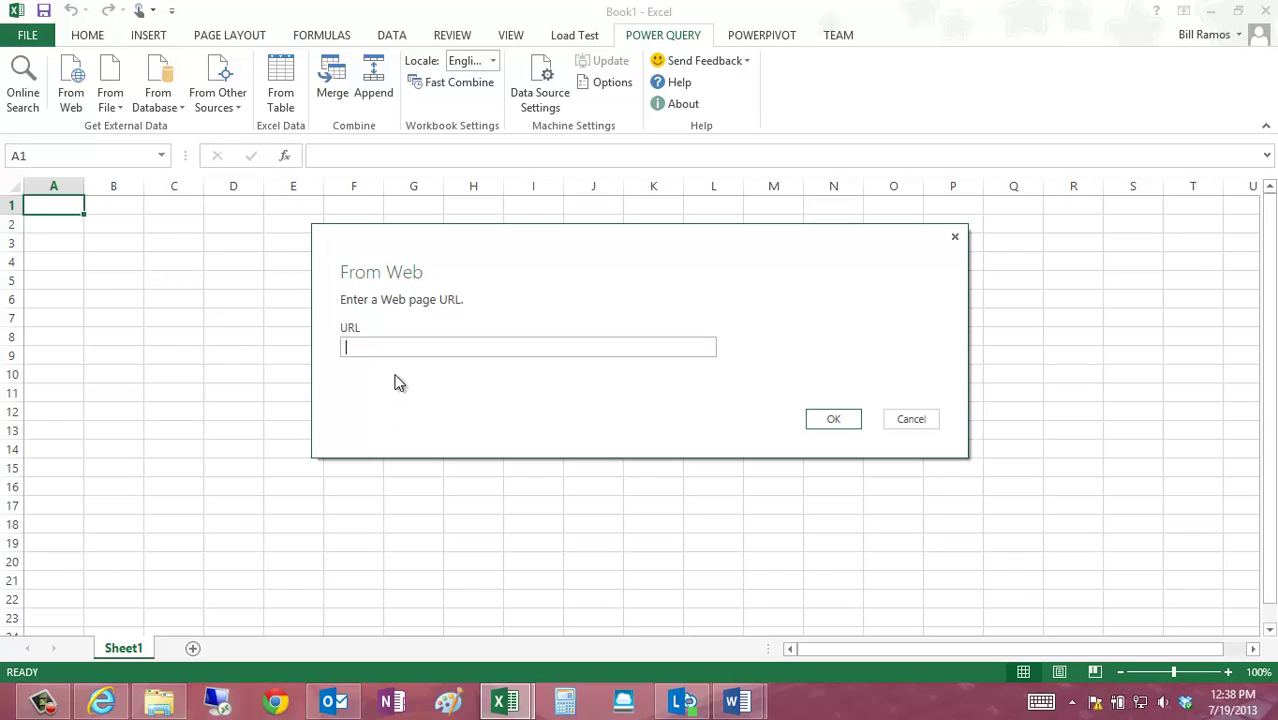
key(ctrl+v)
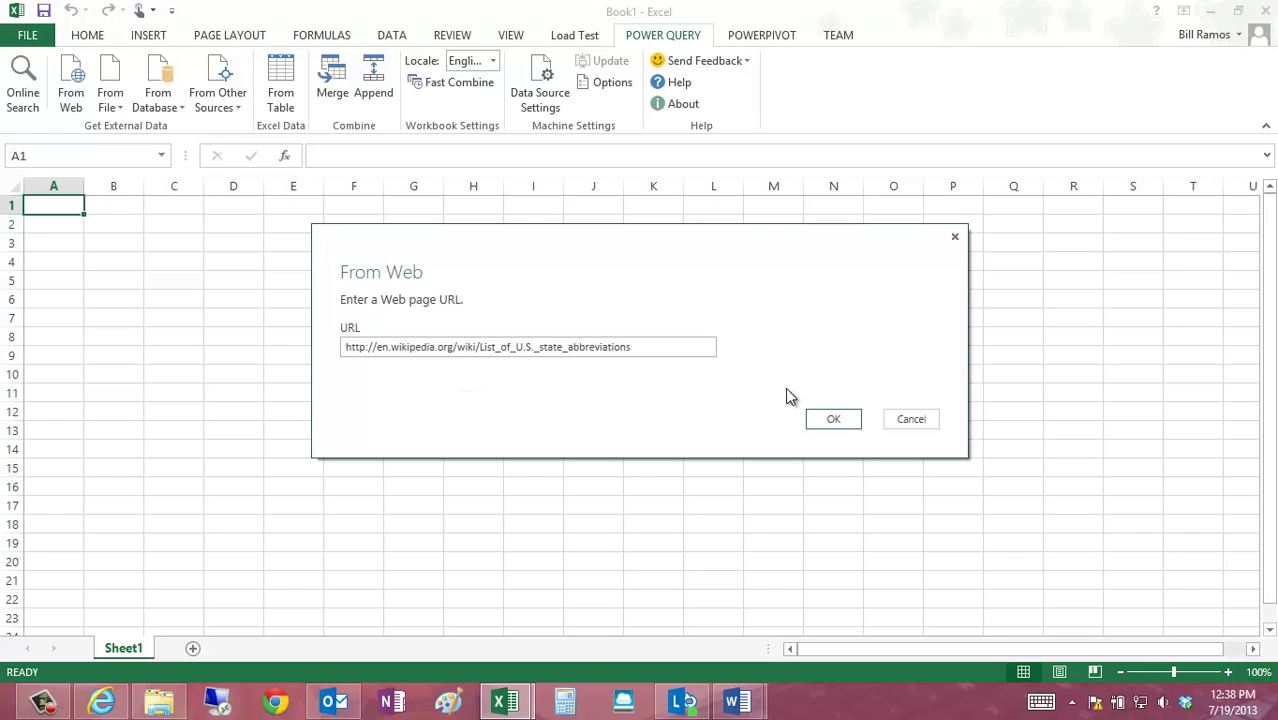
click(834, 425)
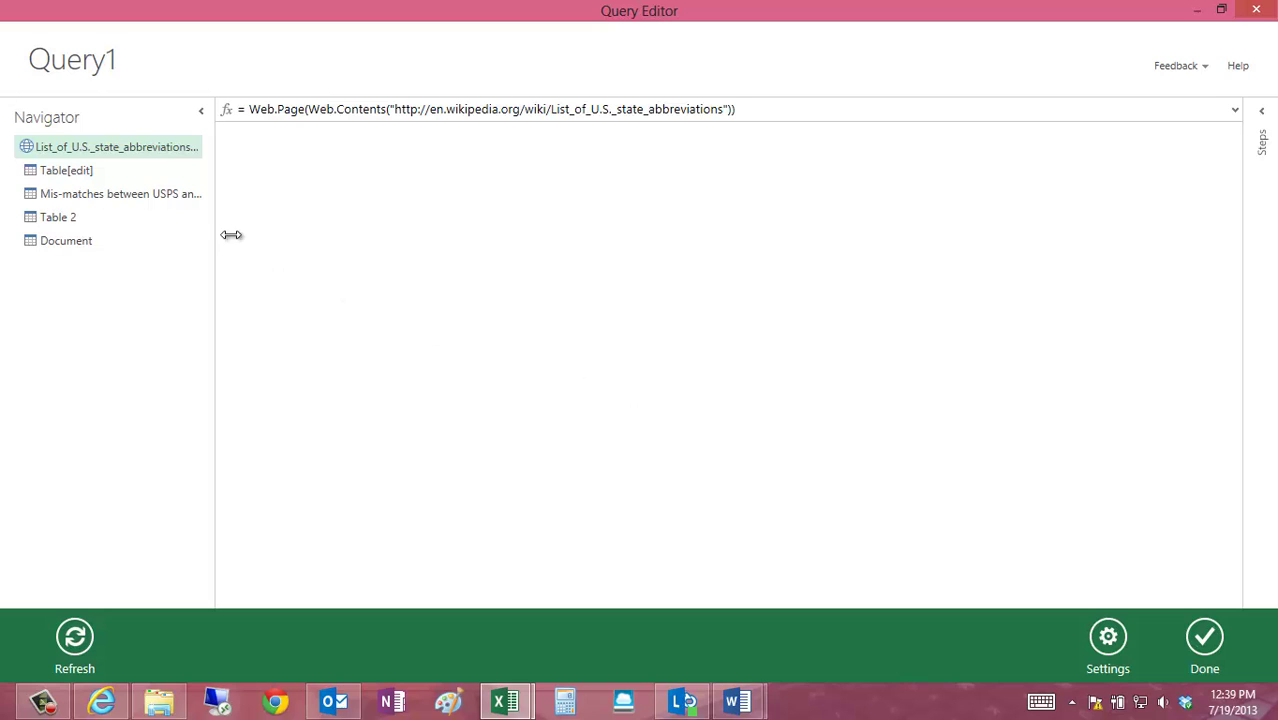
Preview each table offered from the web page, ending with Table[edit] selected as the query's data.
click(72, 174)
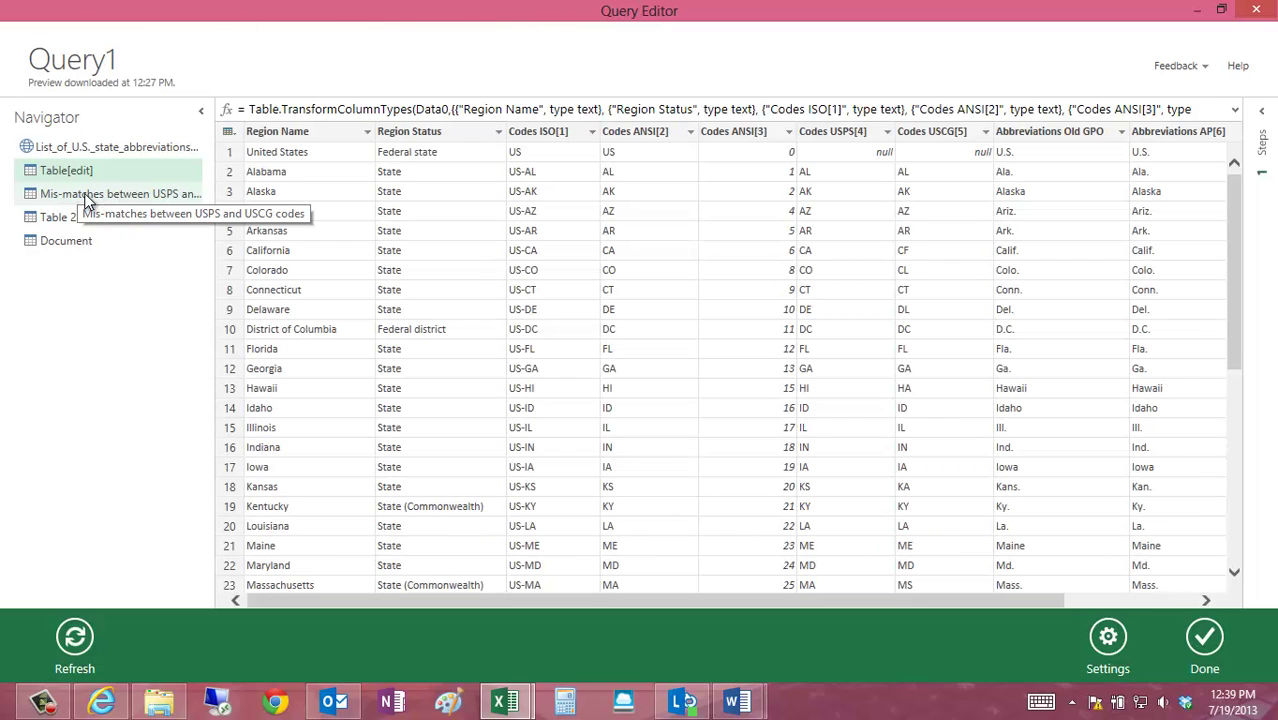
click(84, 193)
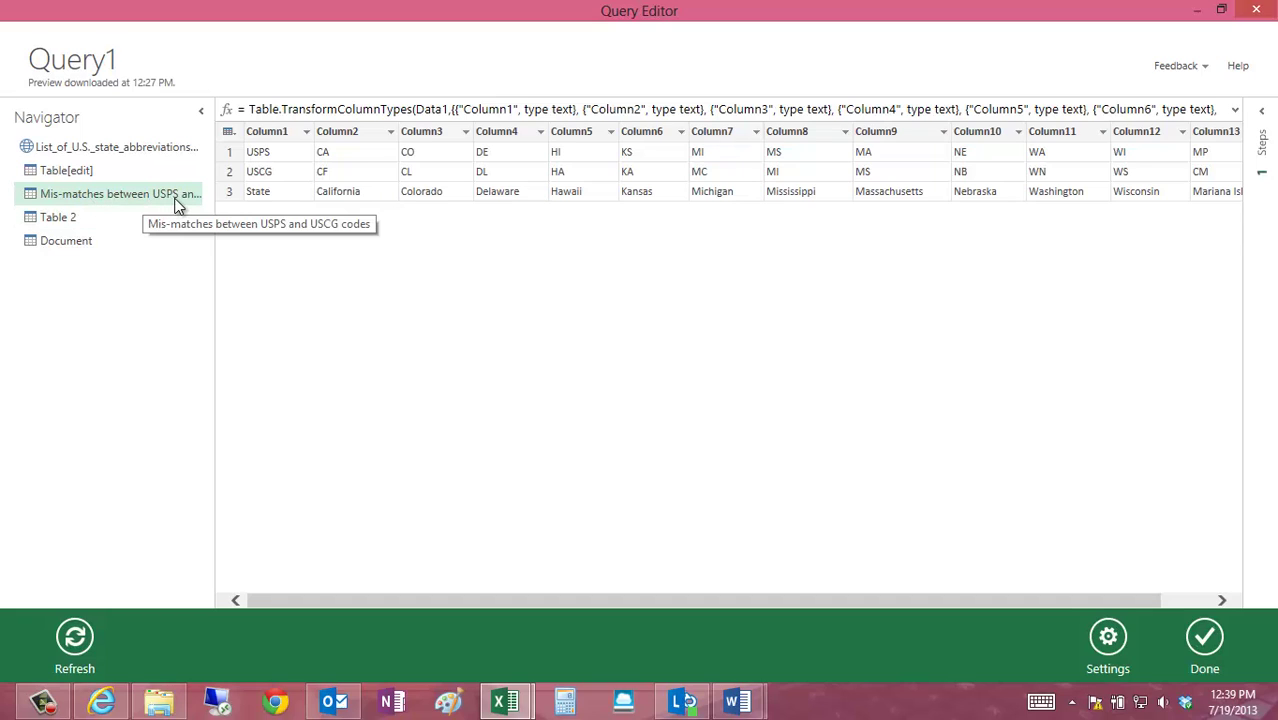
click(56, 224)
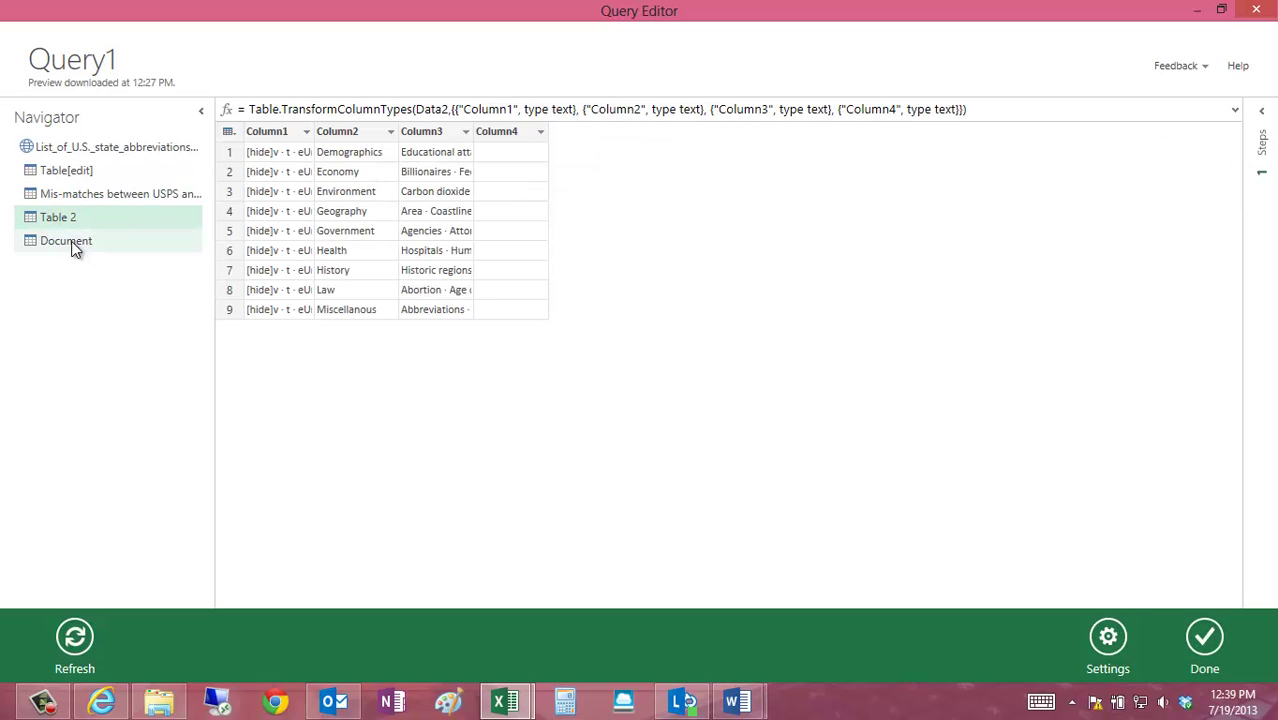
click(74, 248)
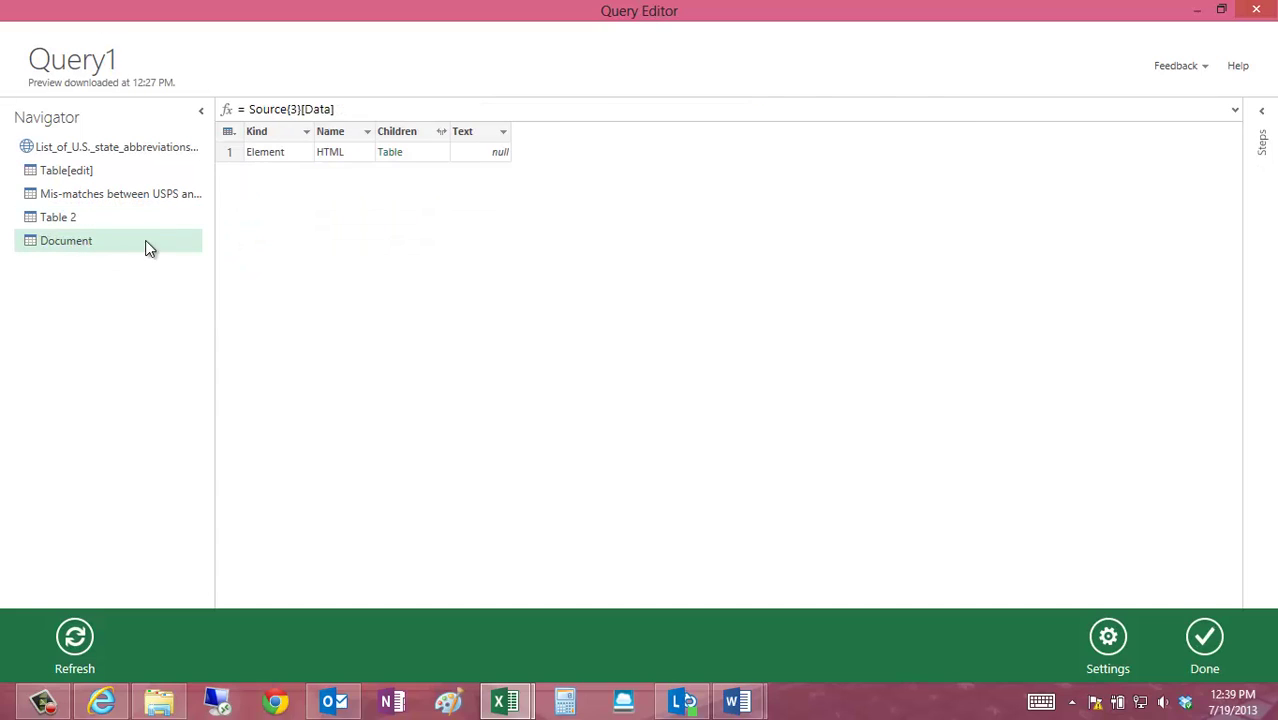
click(66, 172)
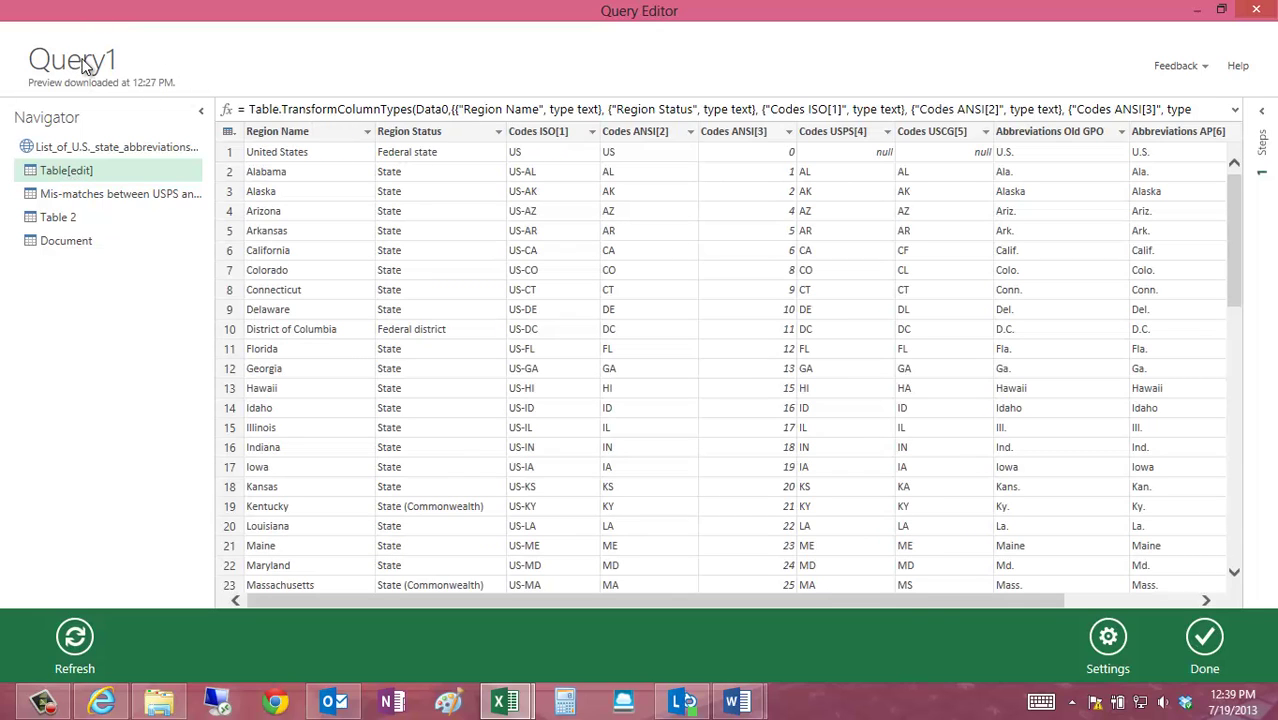
Rename the query as USPostalCode.
right_click(86, 66)
click(133, 80)
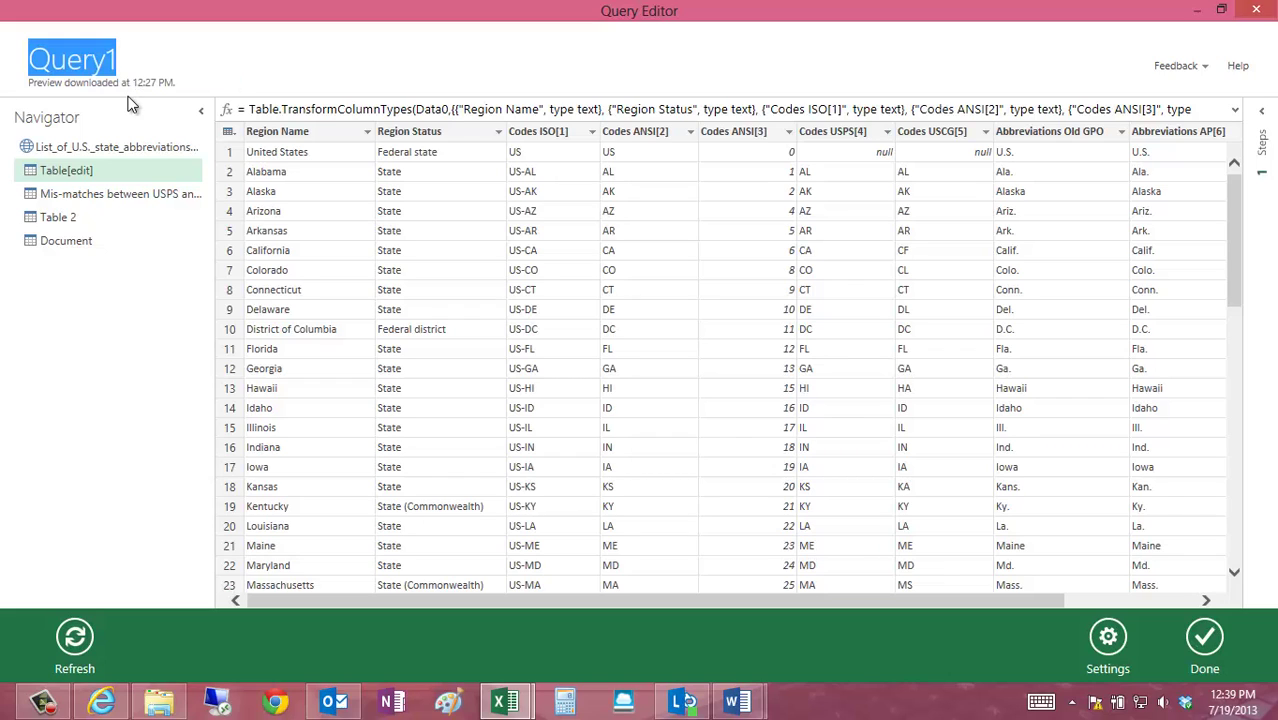
text(USPost)
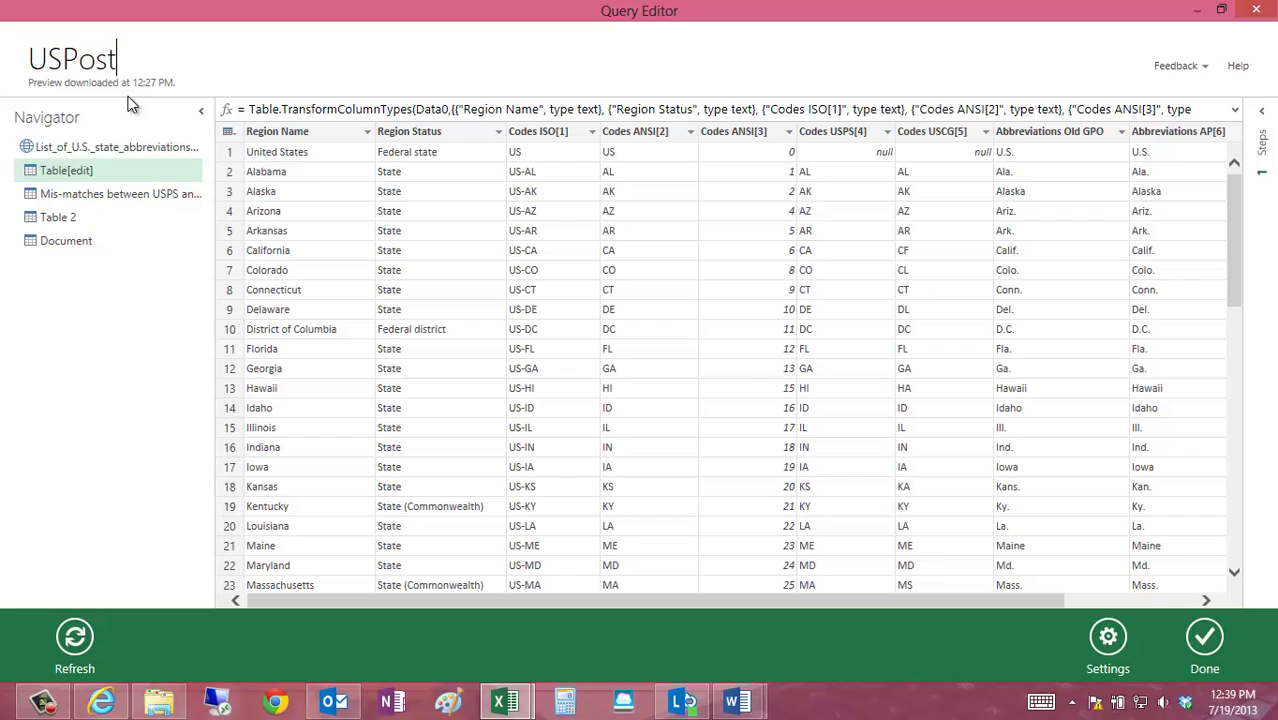
text(alCode)
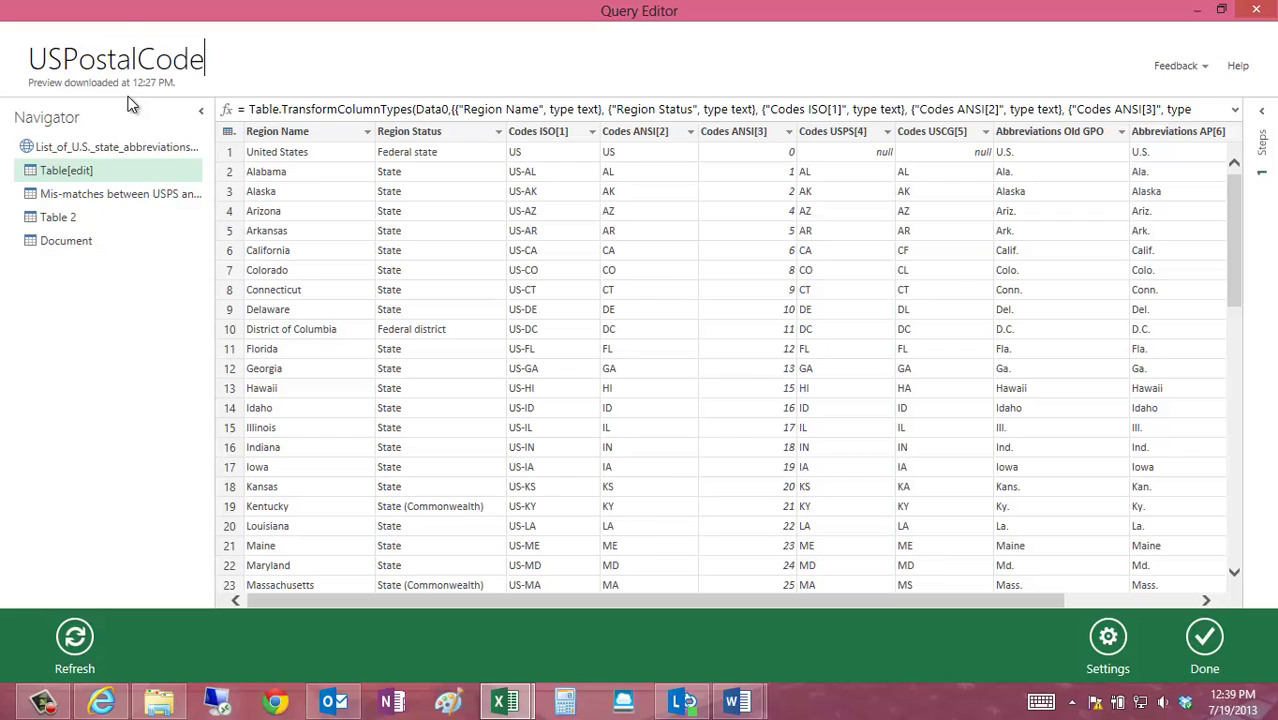
key(Return)
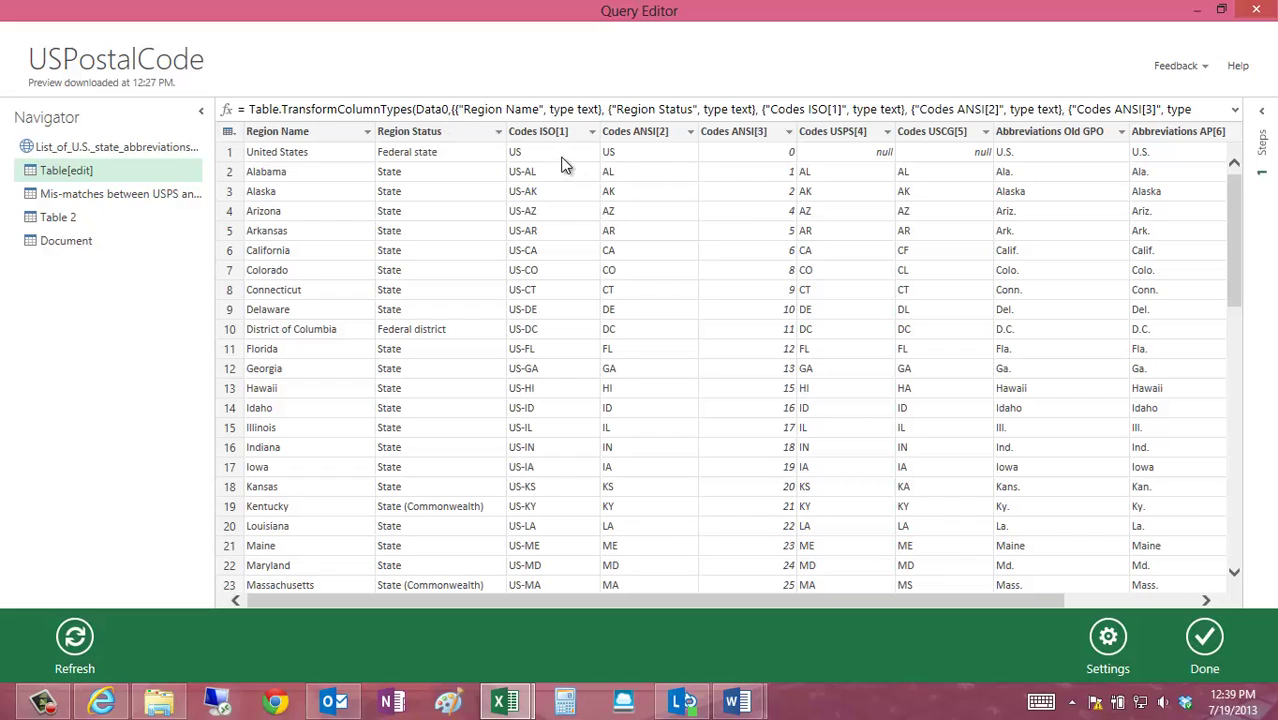
Keep only the Region Name, Region Status and Codes USPS[4] columns, removing all the others.
click(307, 134)
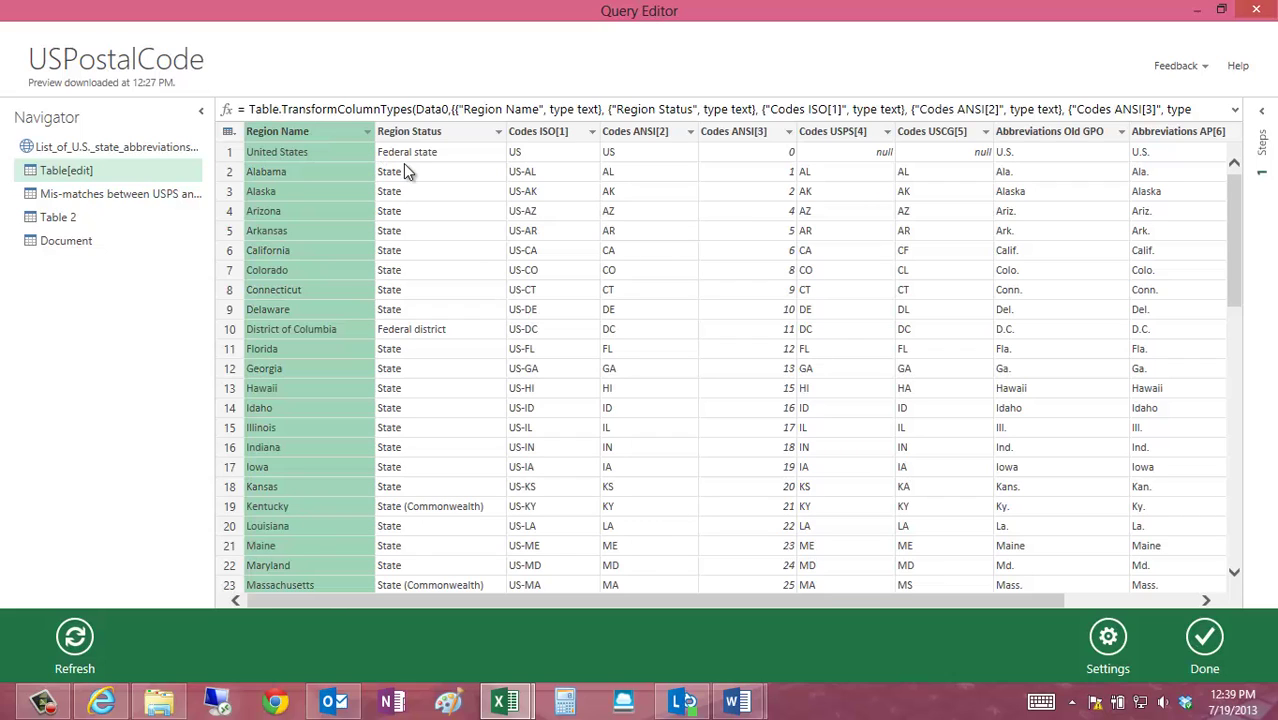
ctrl+click(458, 133)
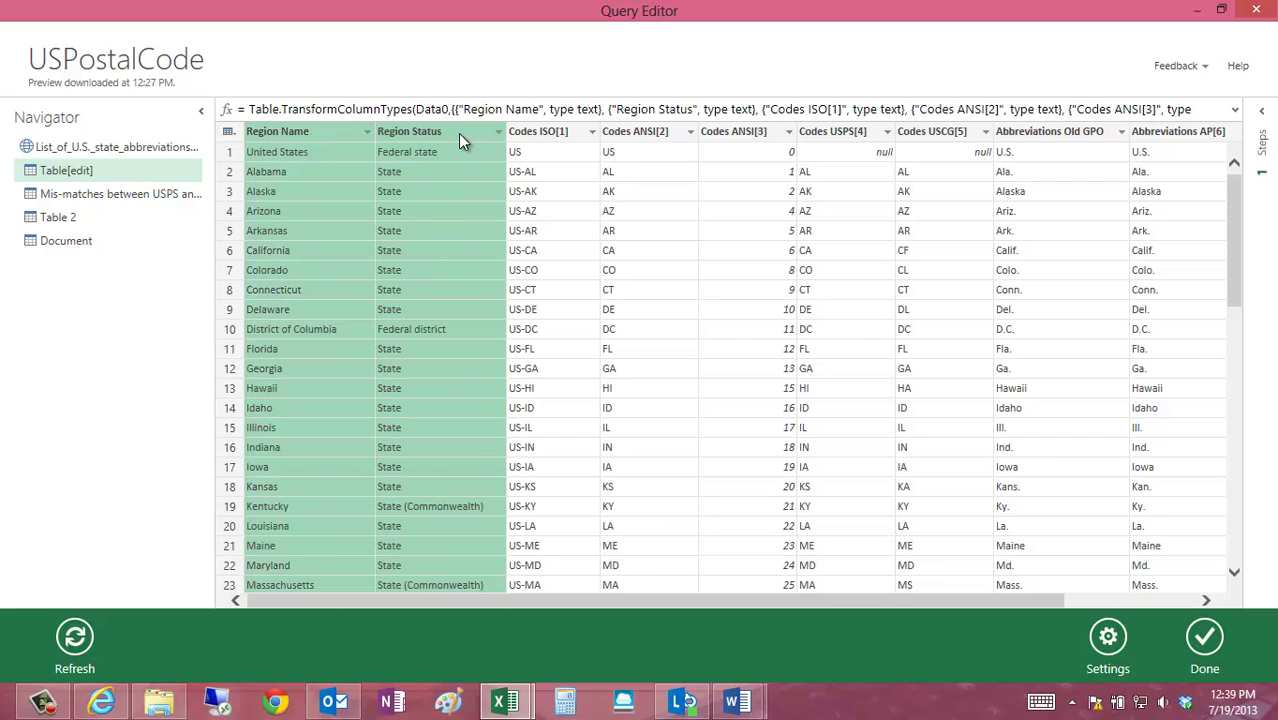
ctrl+click(829, 134)
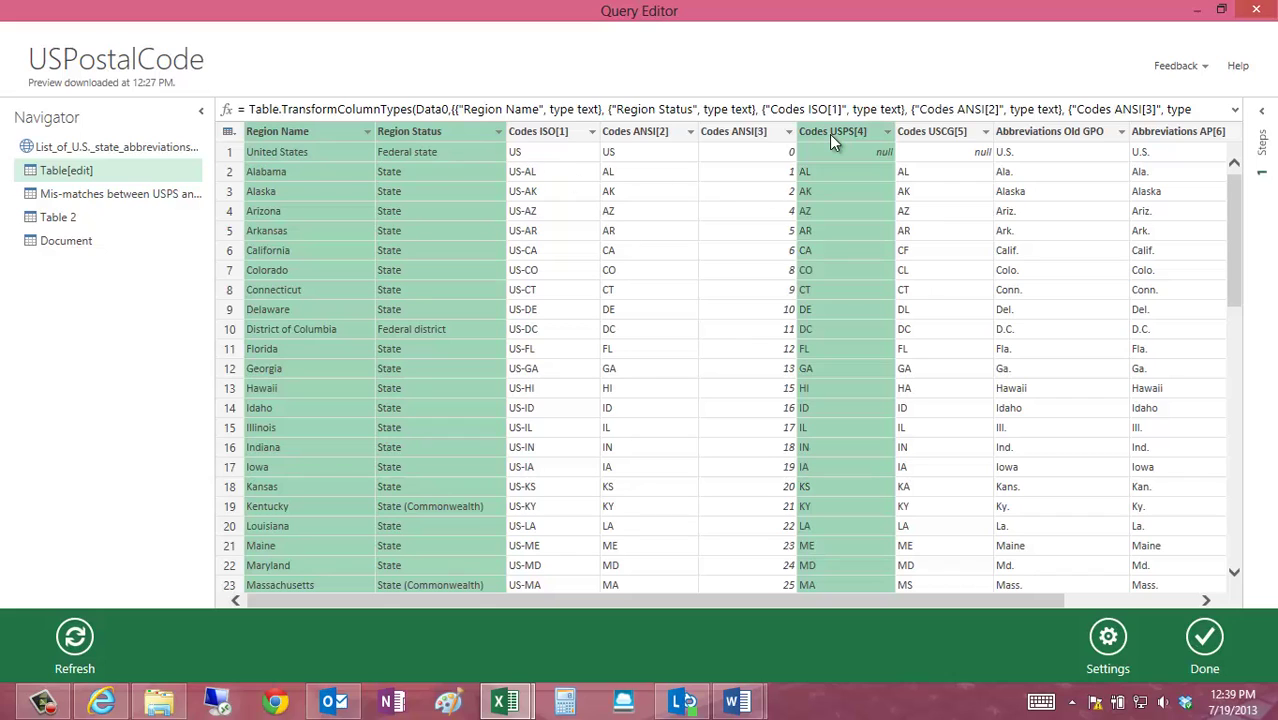
right_click(829, 134)
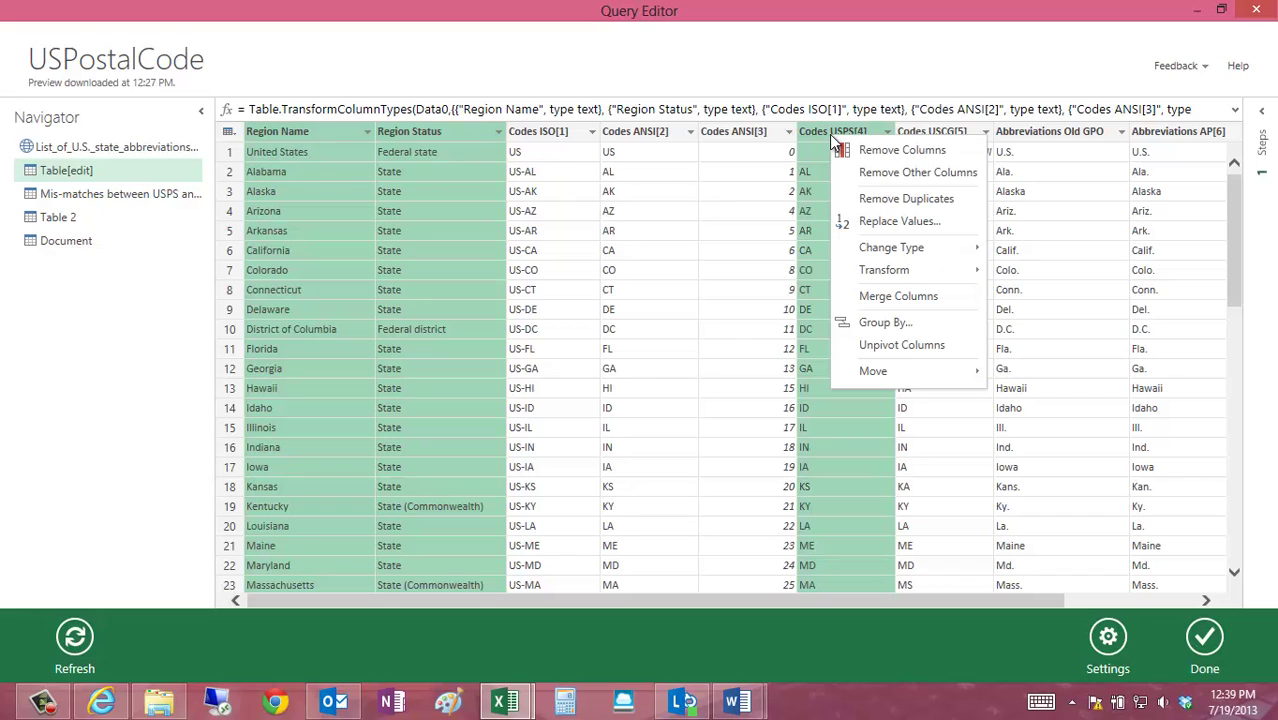
click(888, 172)
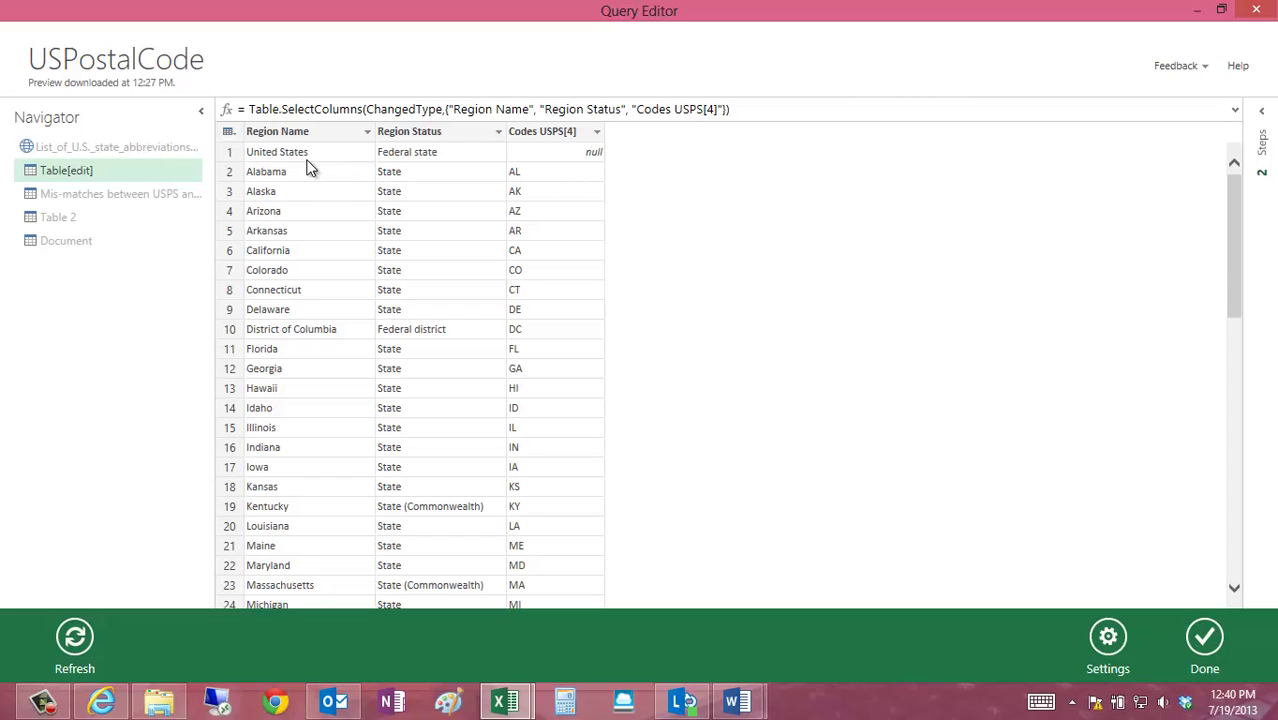
Filter the Codes USPS[4] column with a Does Not Equal condition to exclude null values.
click(597, 132)
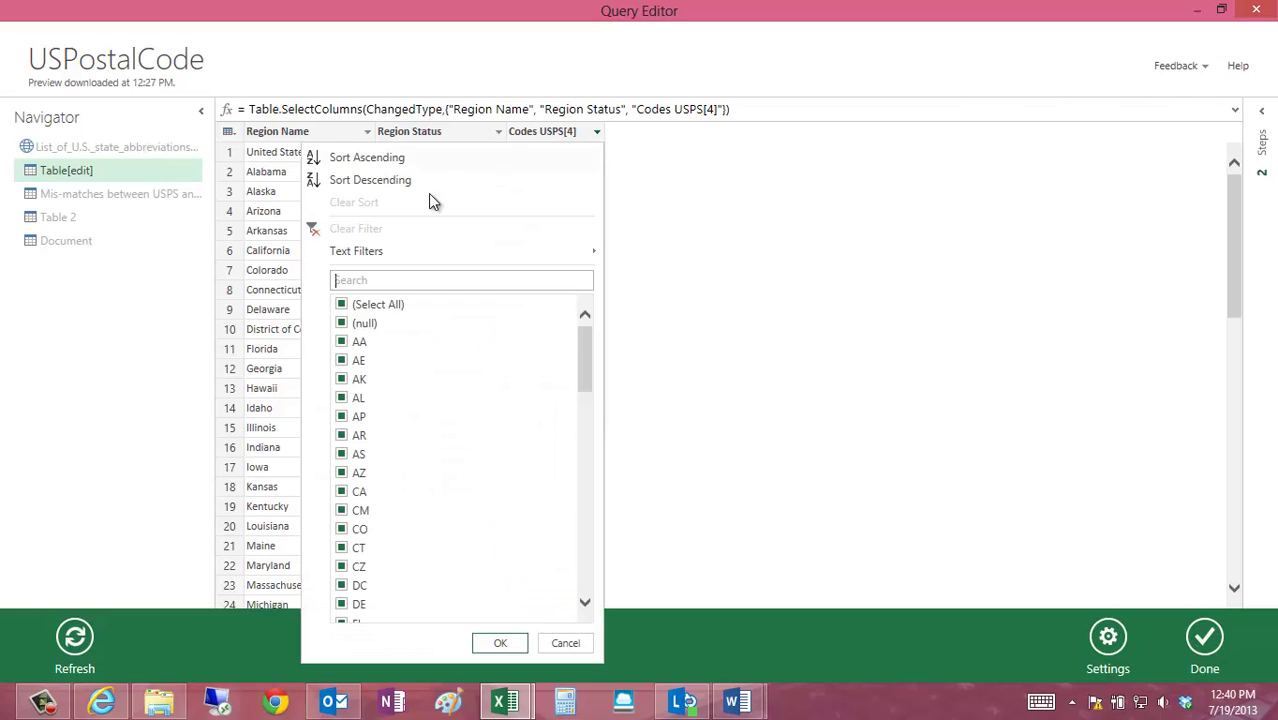
mouse_move(390, 255)
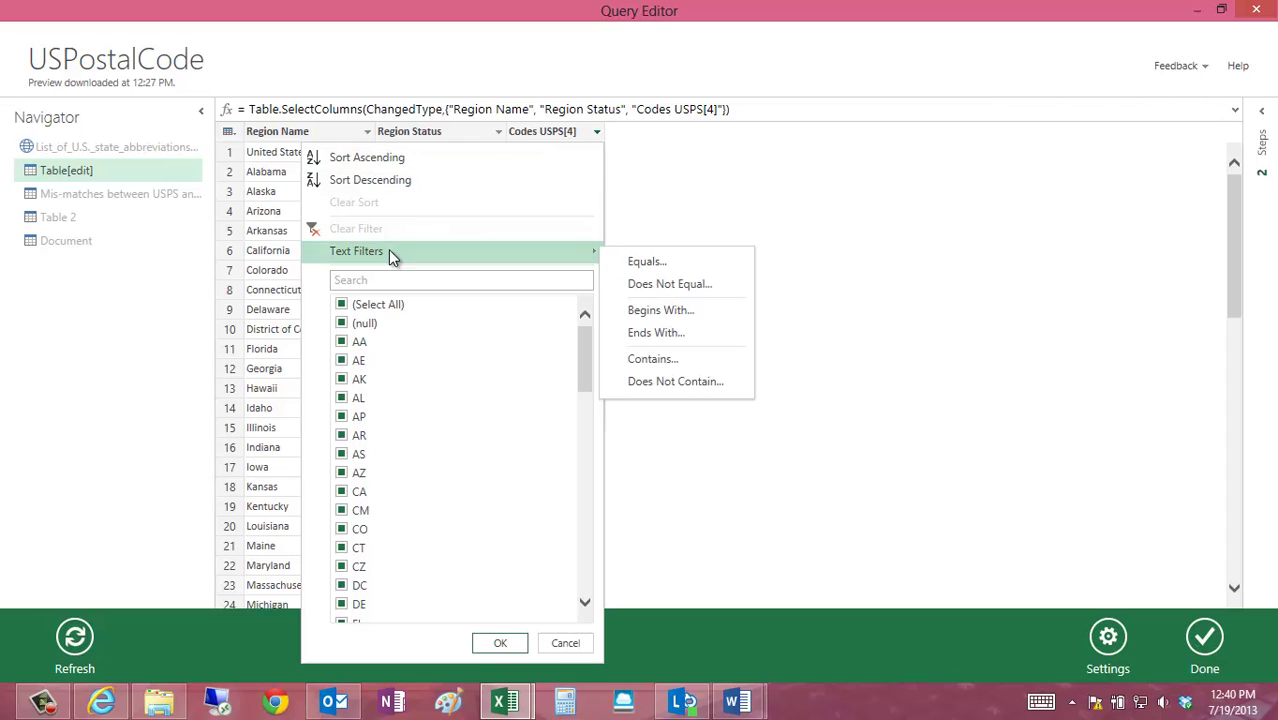
click(661, 284)
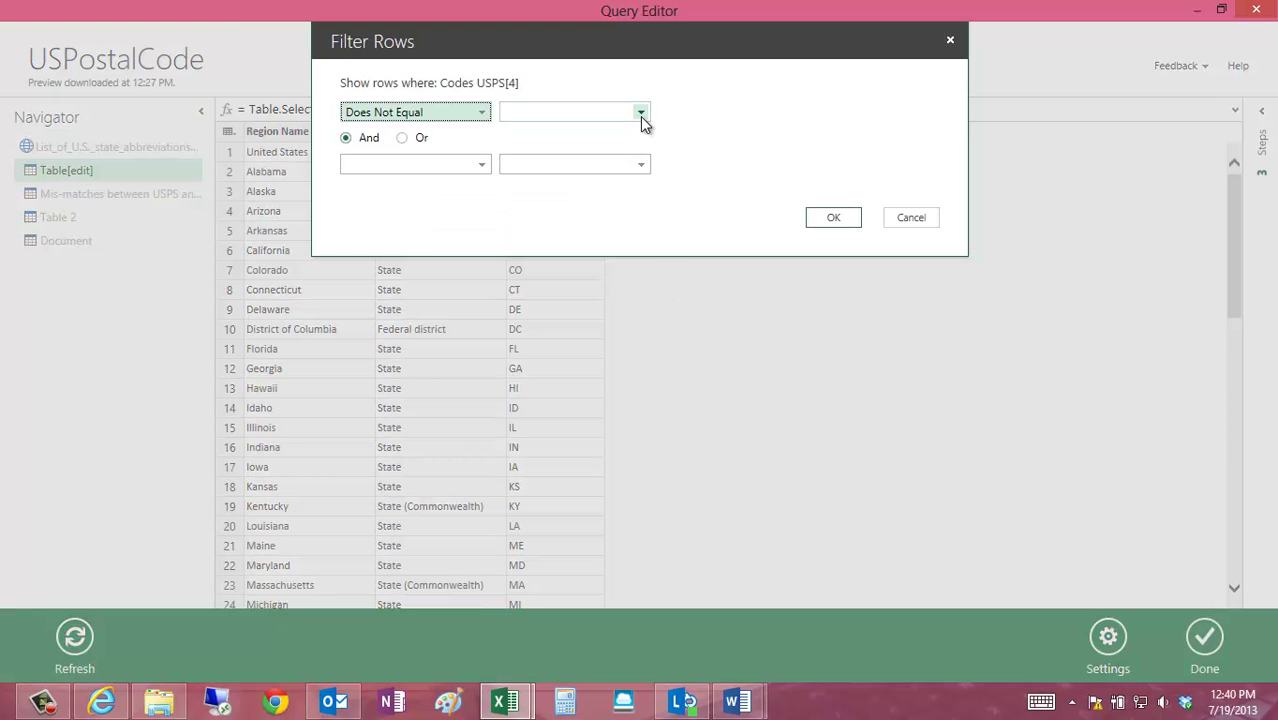
click(641, 113)
click(580, 113)
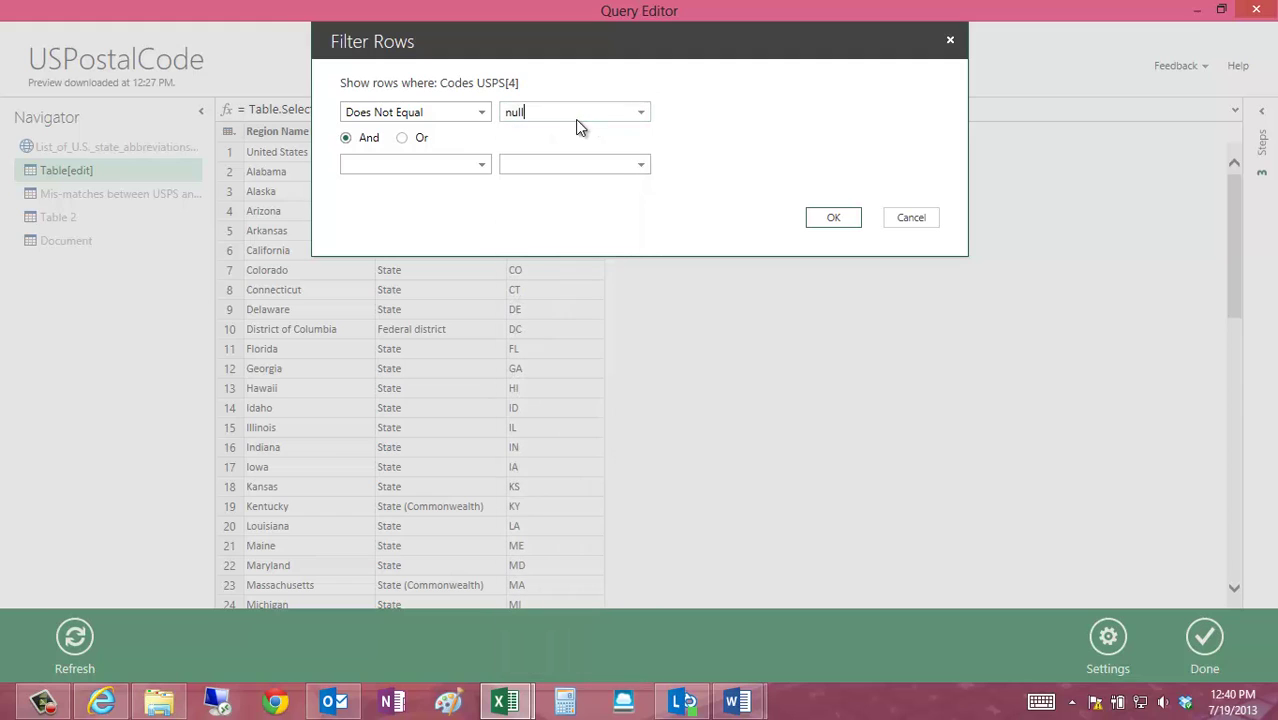
click(838, 218)
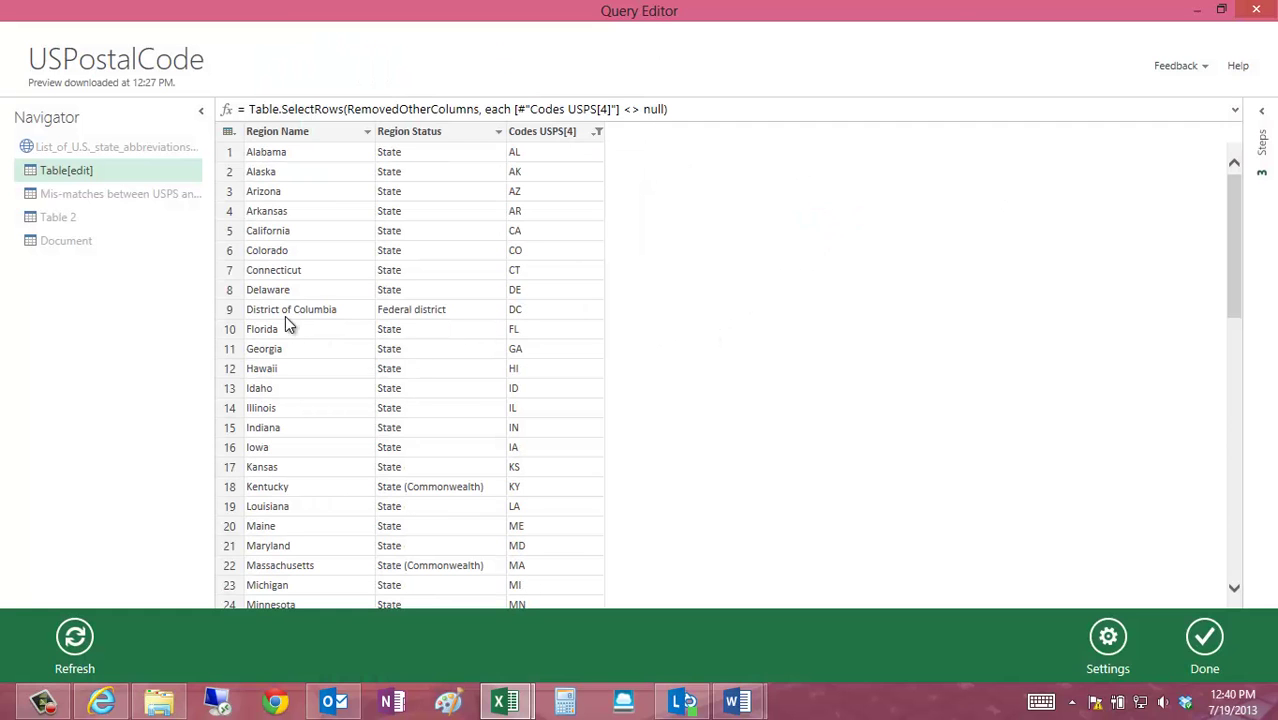
Filter the Region Status column with a Does Not Equal condition to exclude Obsolete postal code rows.
scroll(295, 318, down, 14)
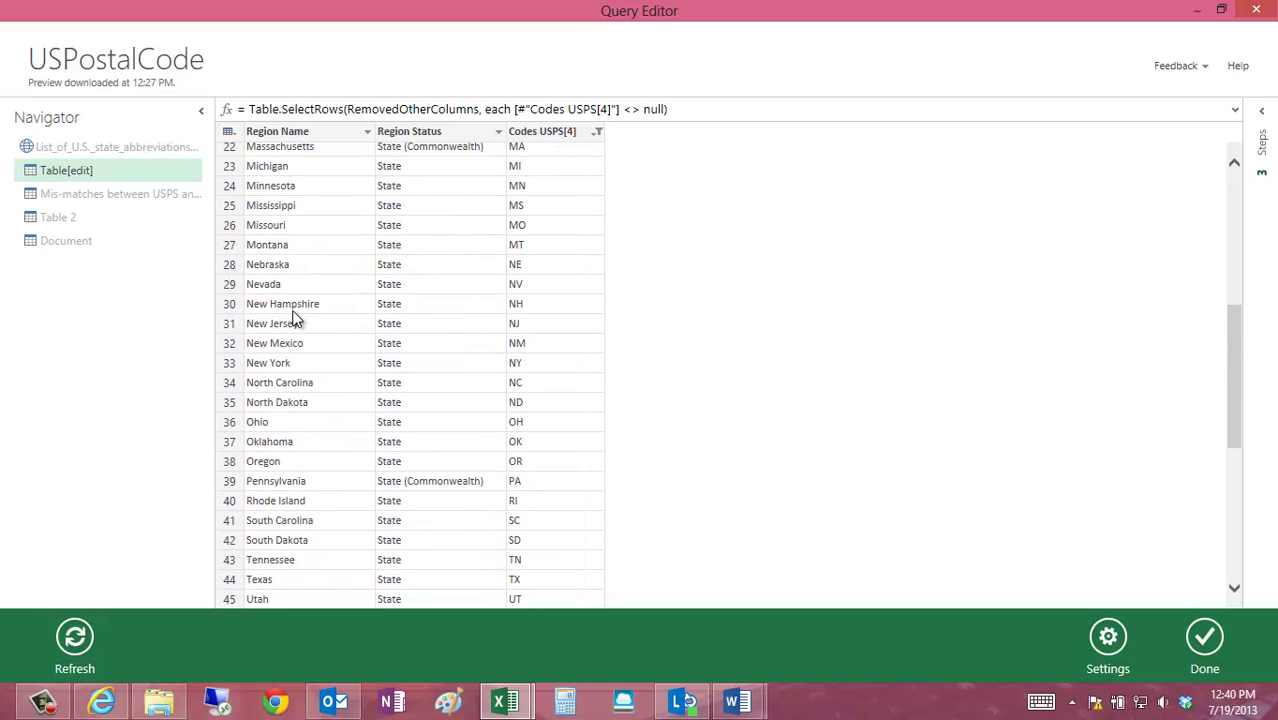
scroll(295, 318, down, 1)
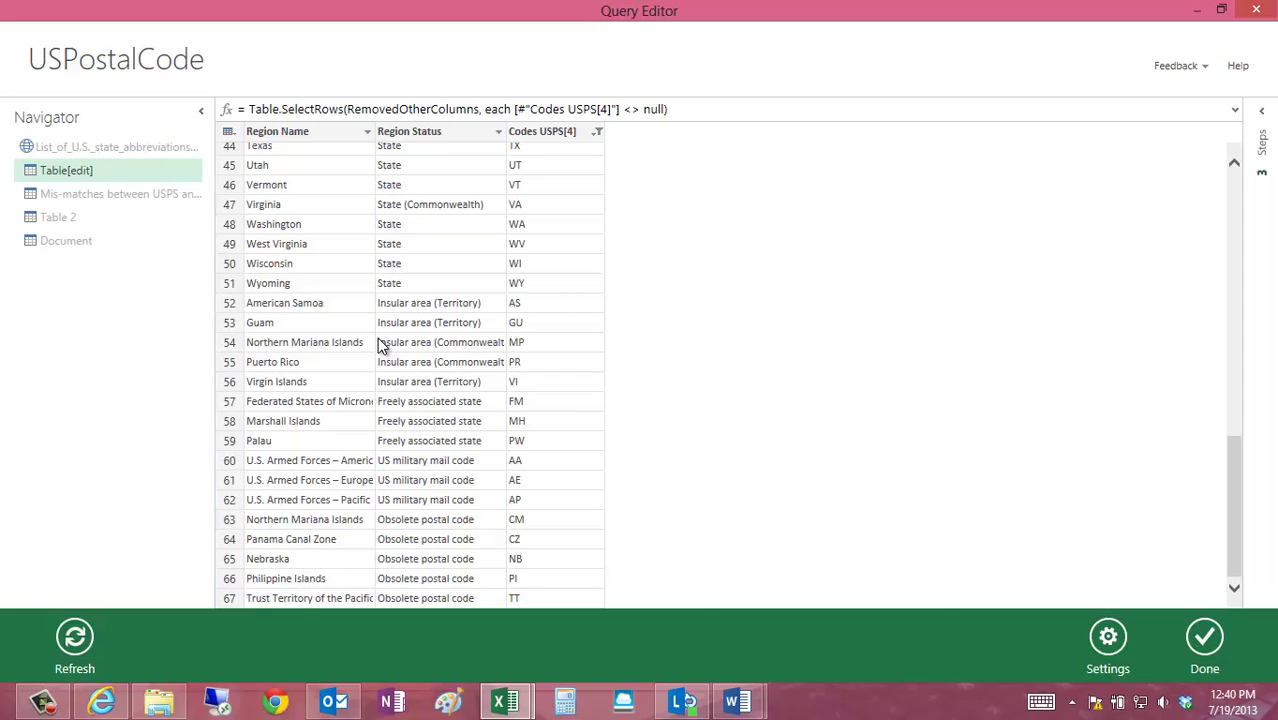
click(501, 133)
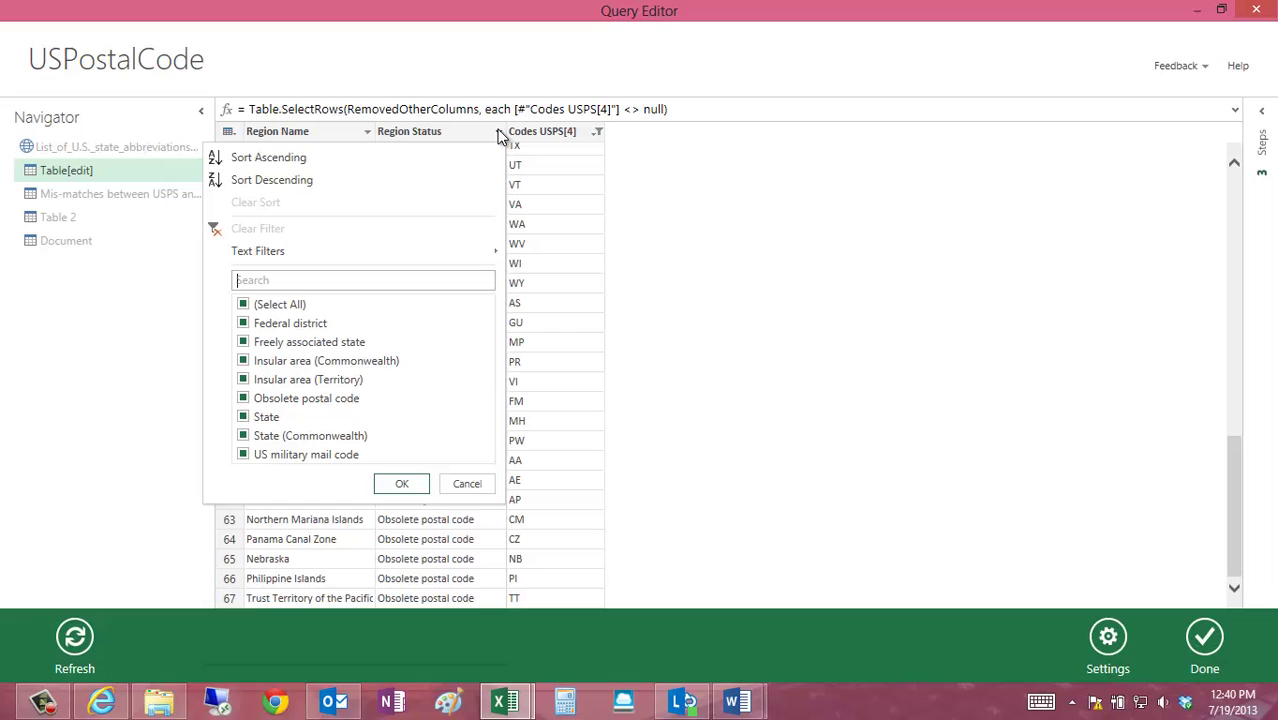
mouse_move(386, 253)
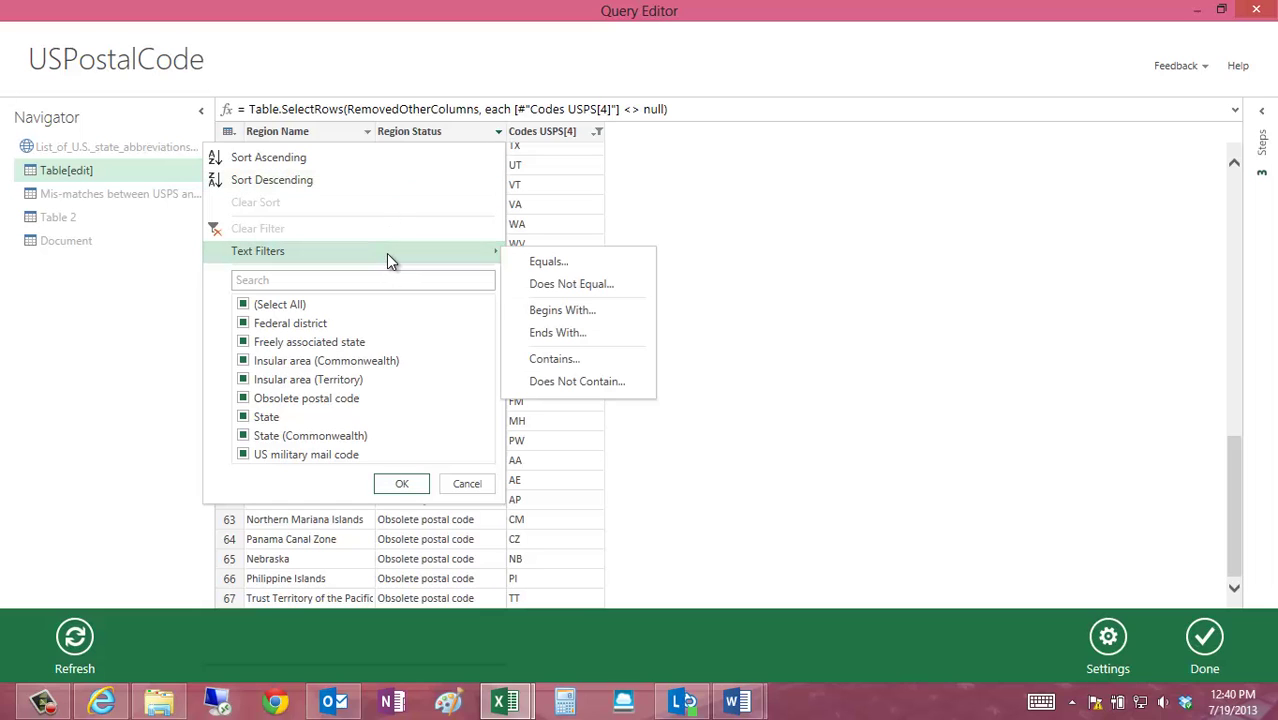
click(556, 284)
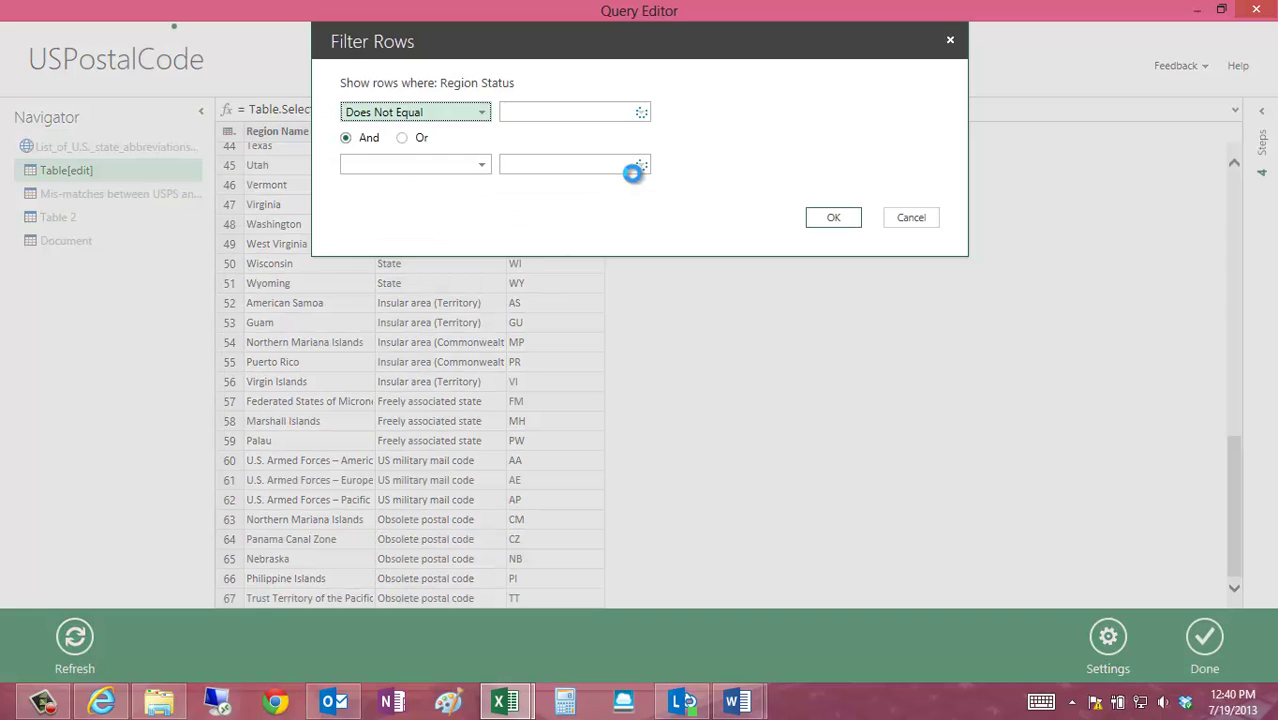
click(645, 121)
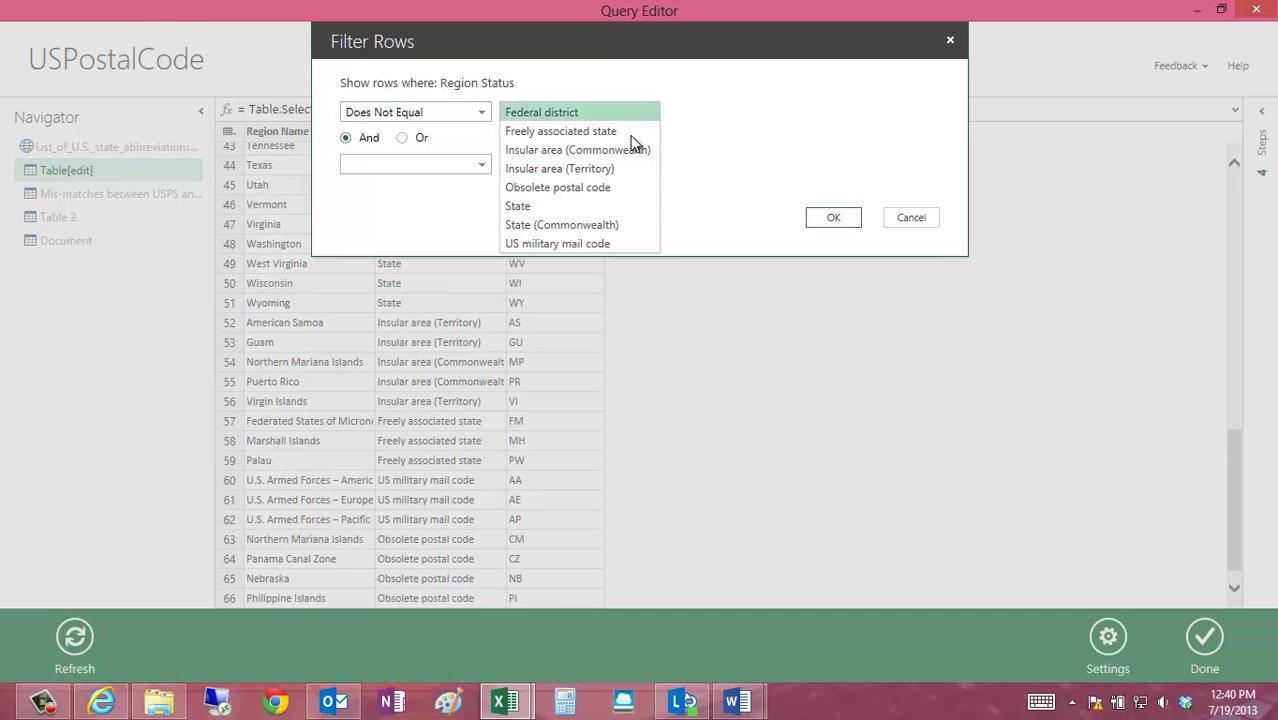
click(557, 188)
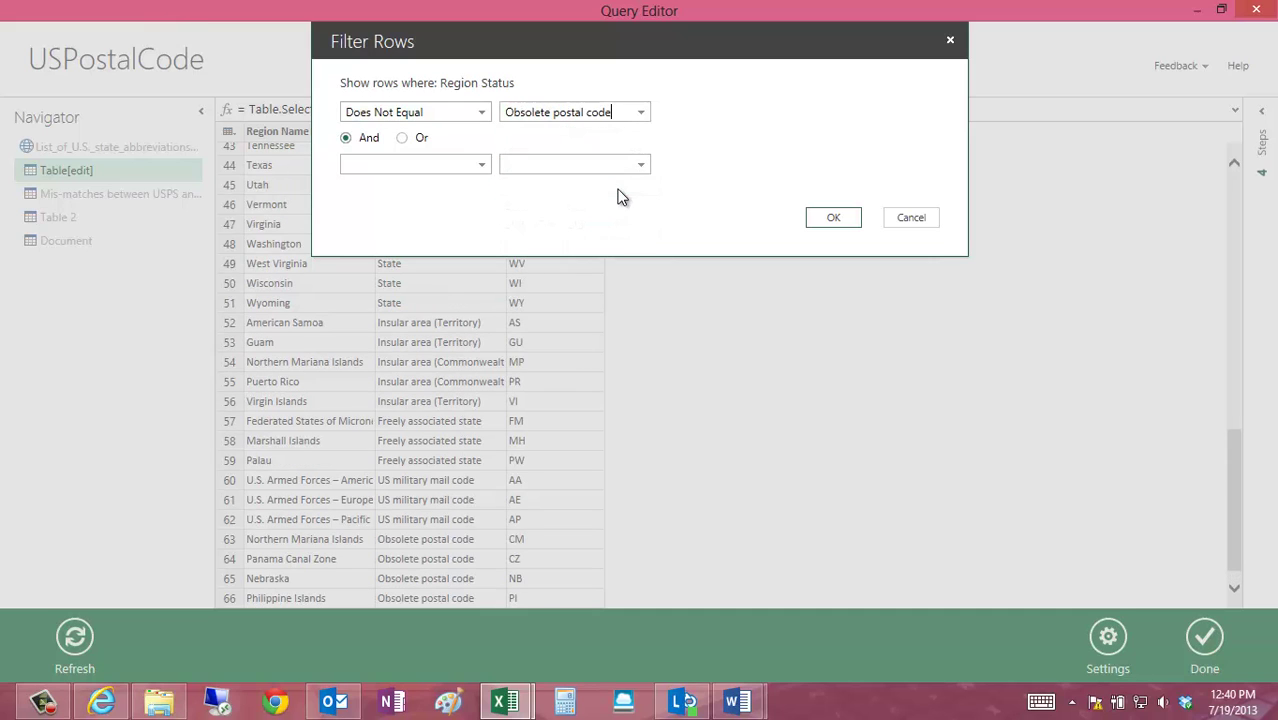
click(827, 216)
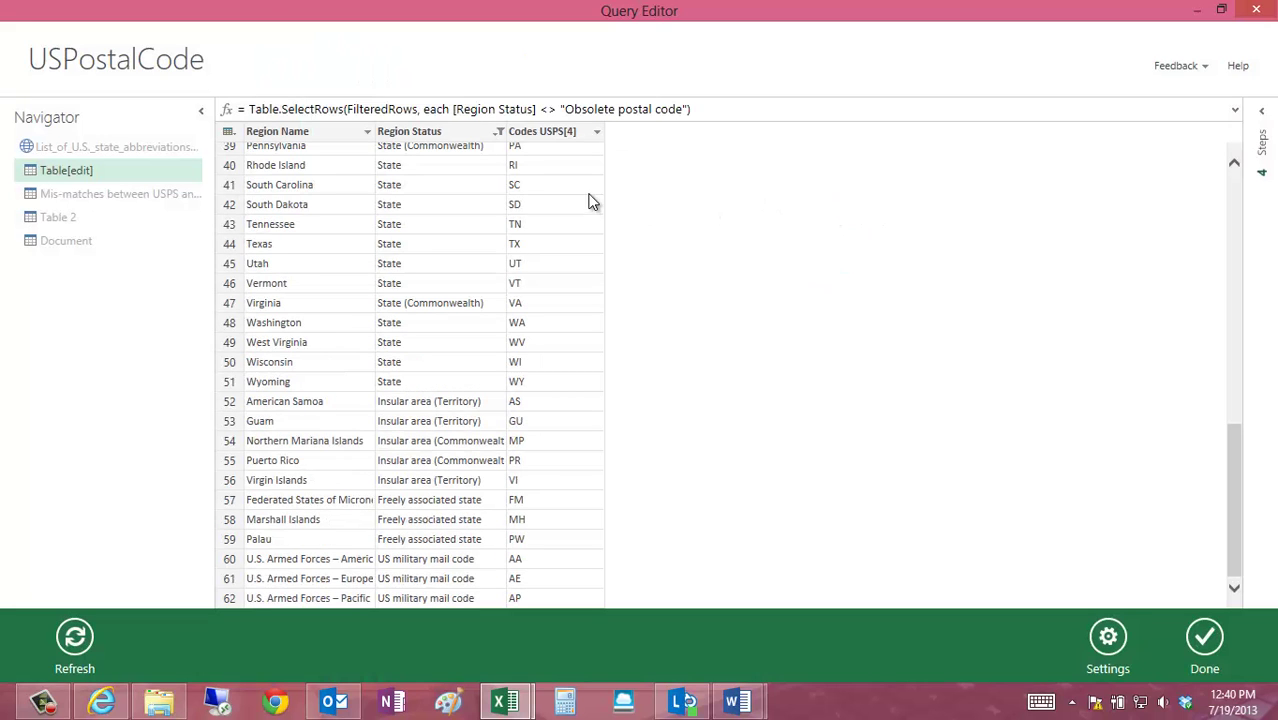
Rename the Codes USPS[4] column as USPS Codes.
right_click(550, 135)
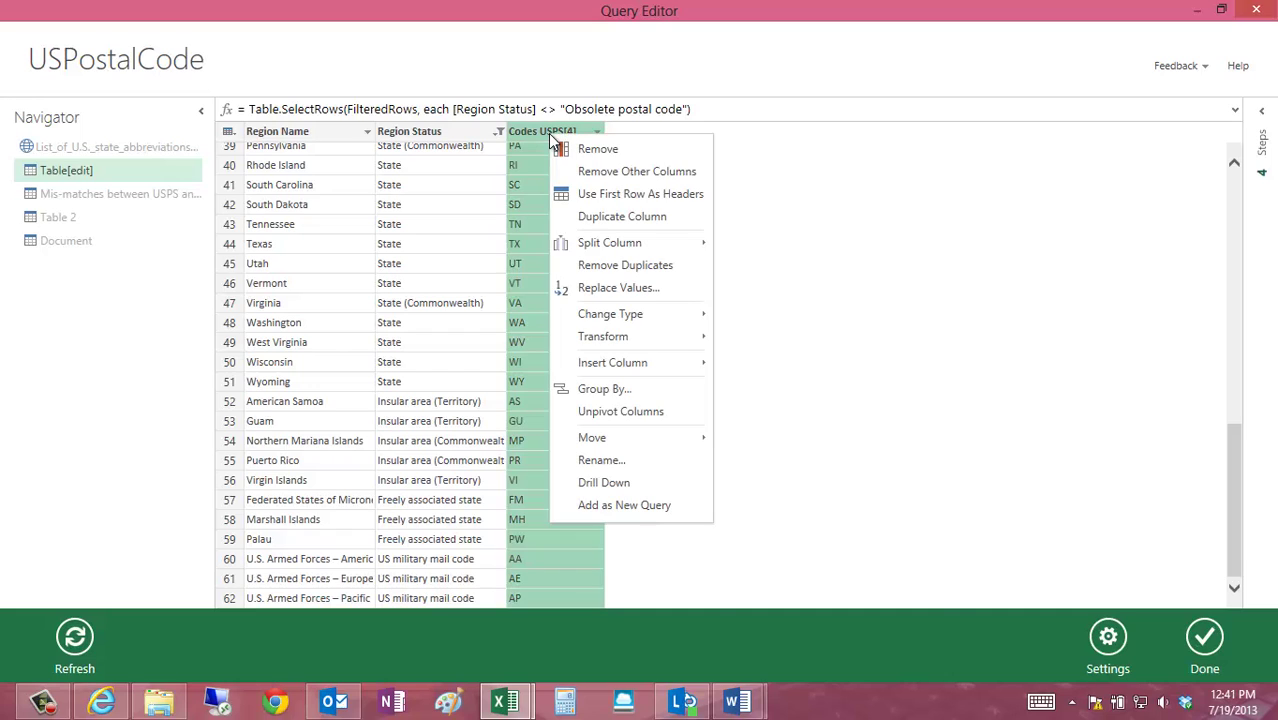
click(626, 462)
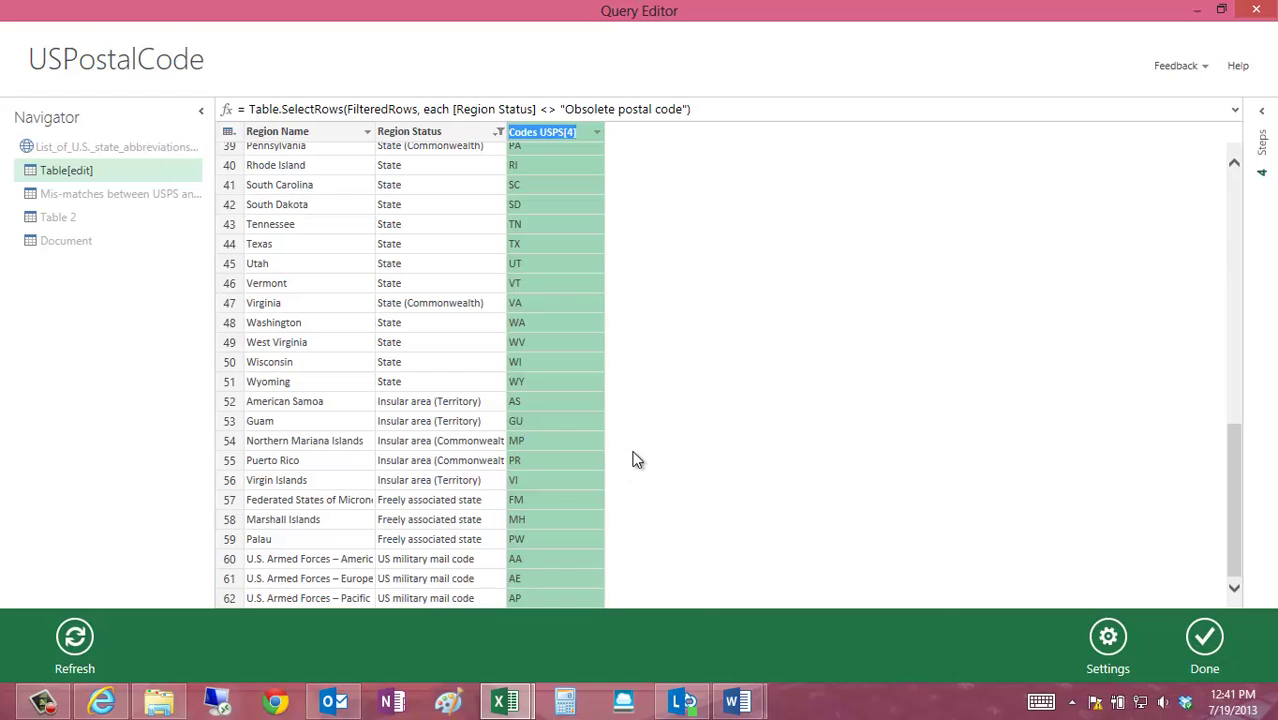
text(USPSCodes)
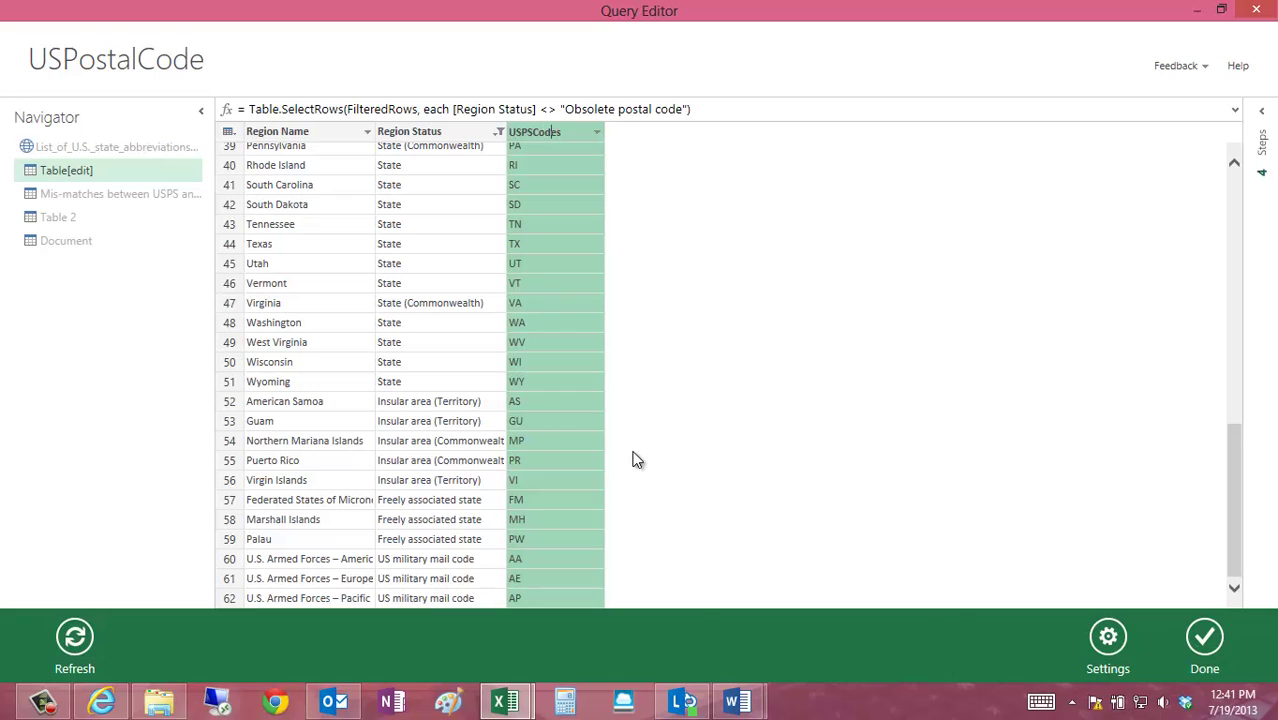
key(Return)
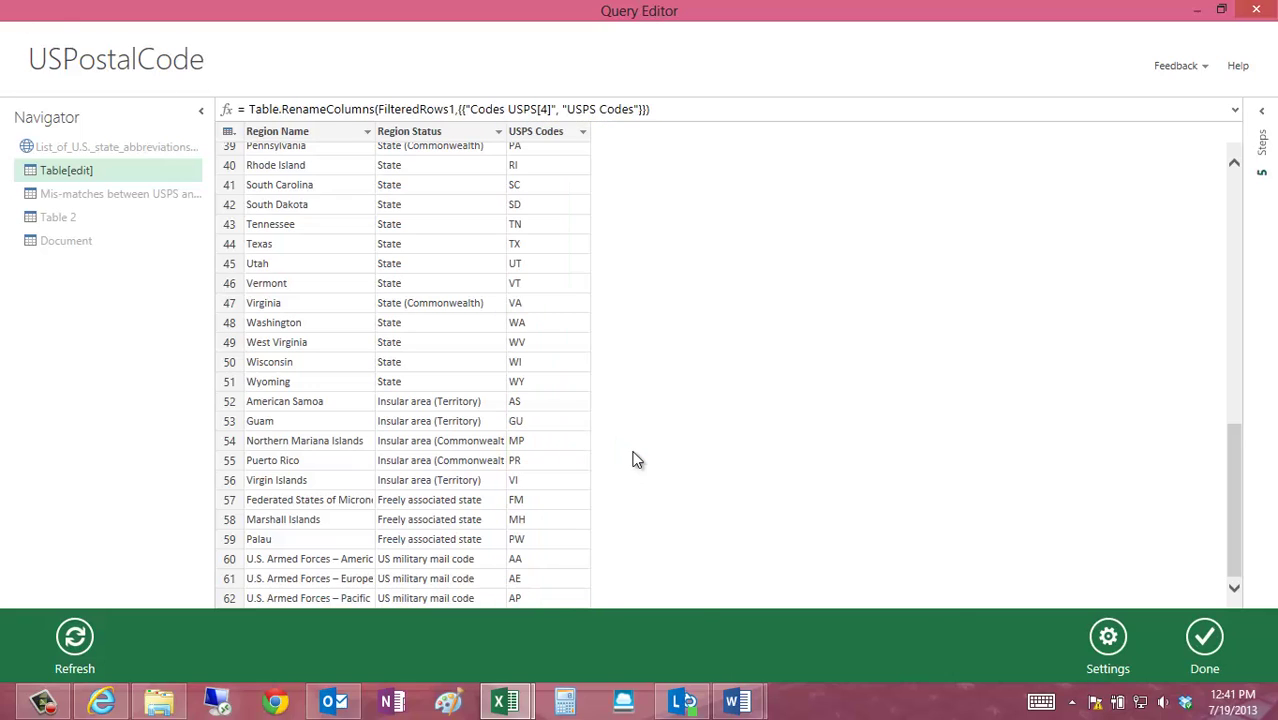
Insert an index column named USPSKey into the query.
right_click(558, 141)
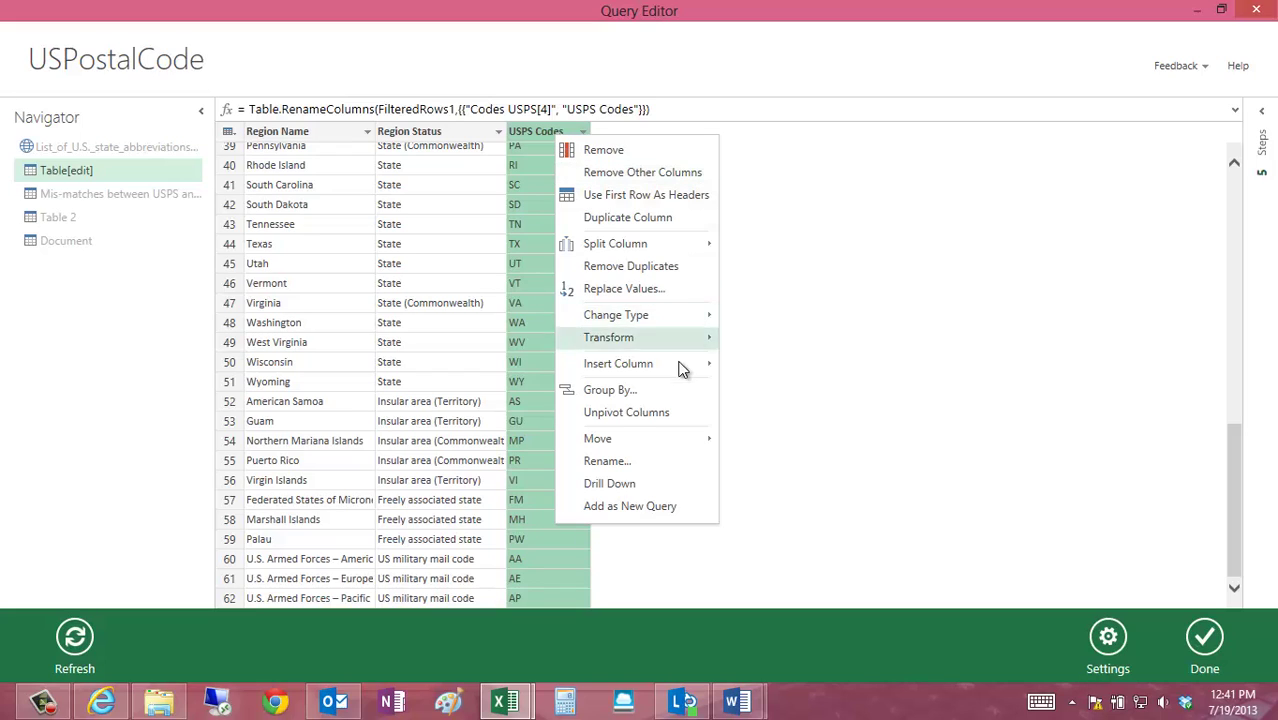
mouse_move(681, 372)
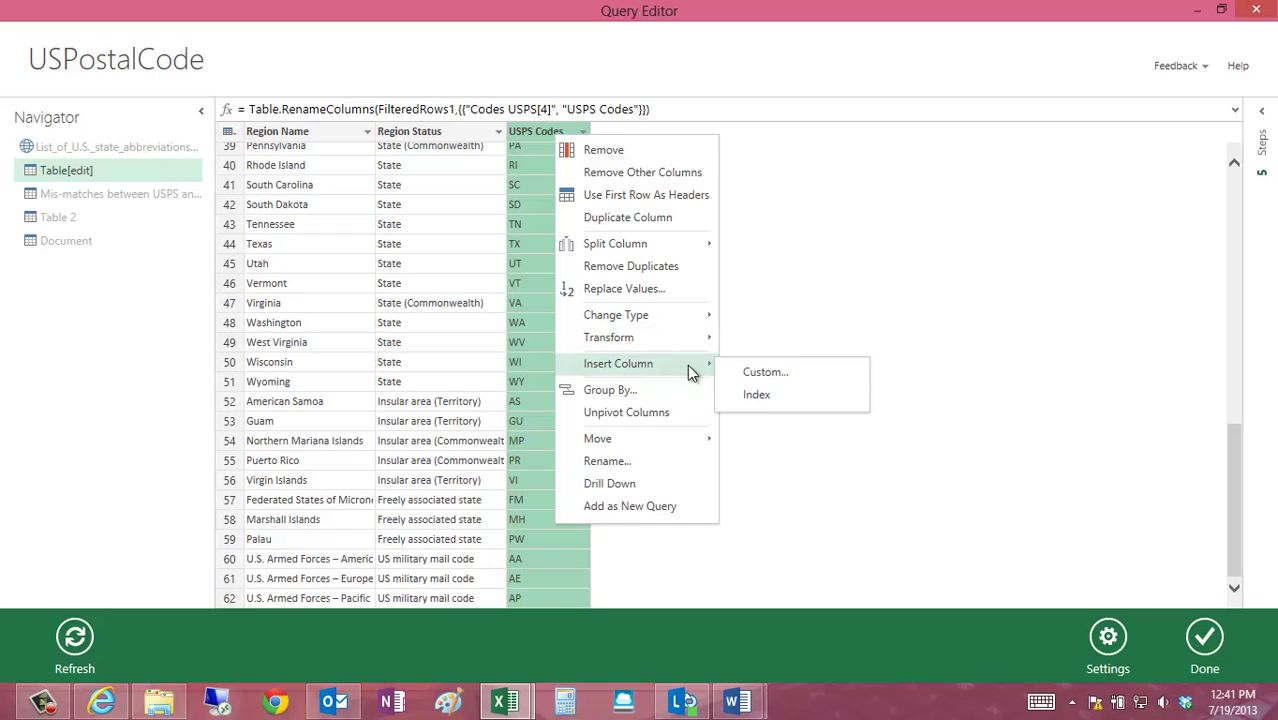
click(783, 400)
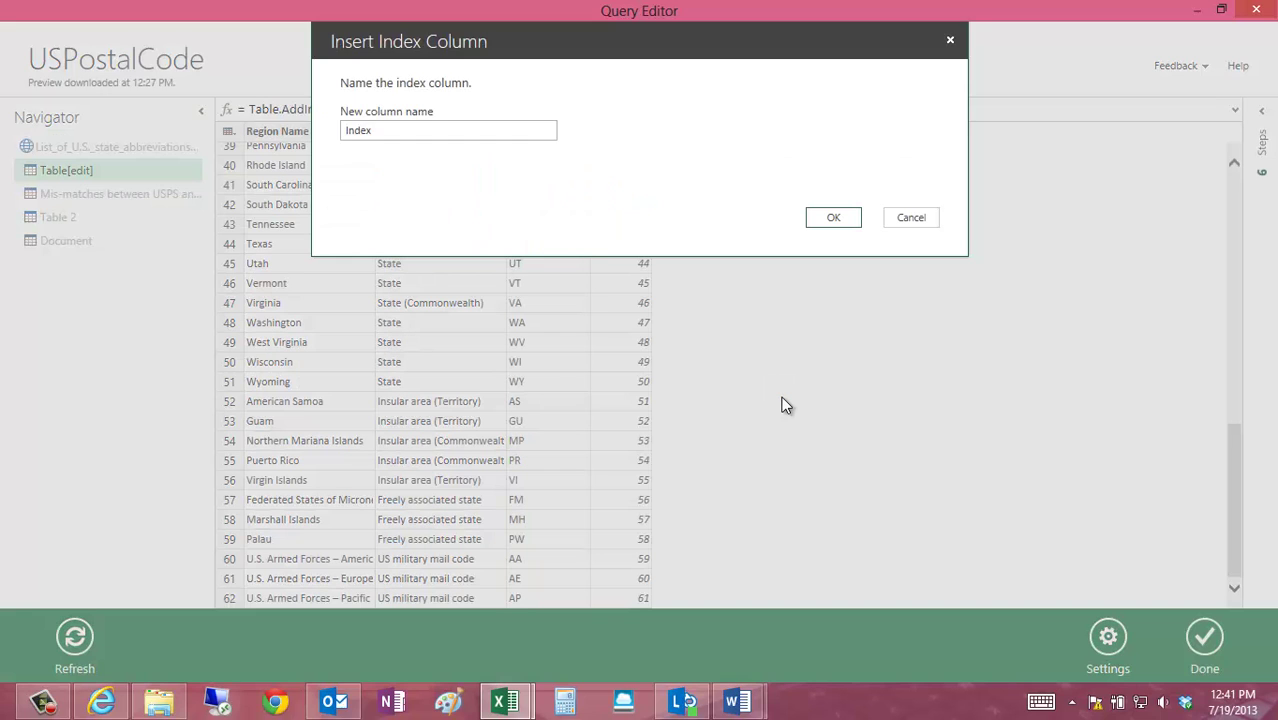
click(431, 138)
drag(414, 130, 306, 138)
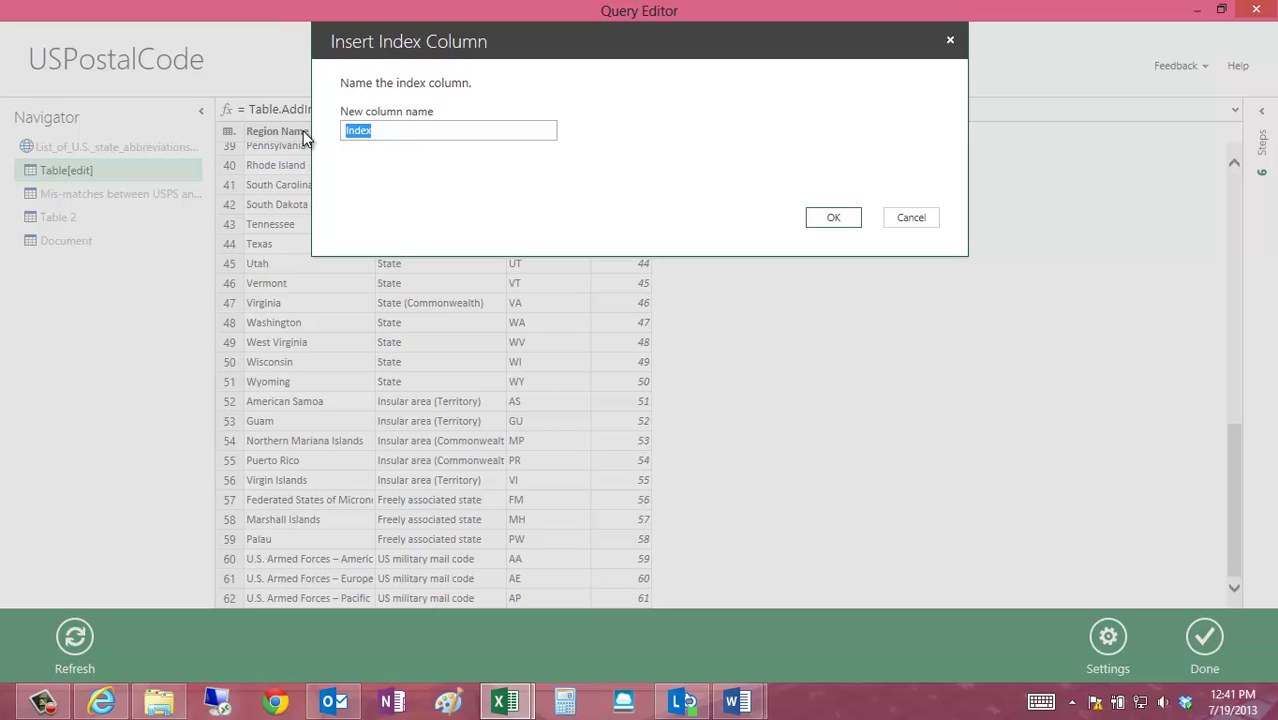
text(USPSKey)
click(832, 216)
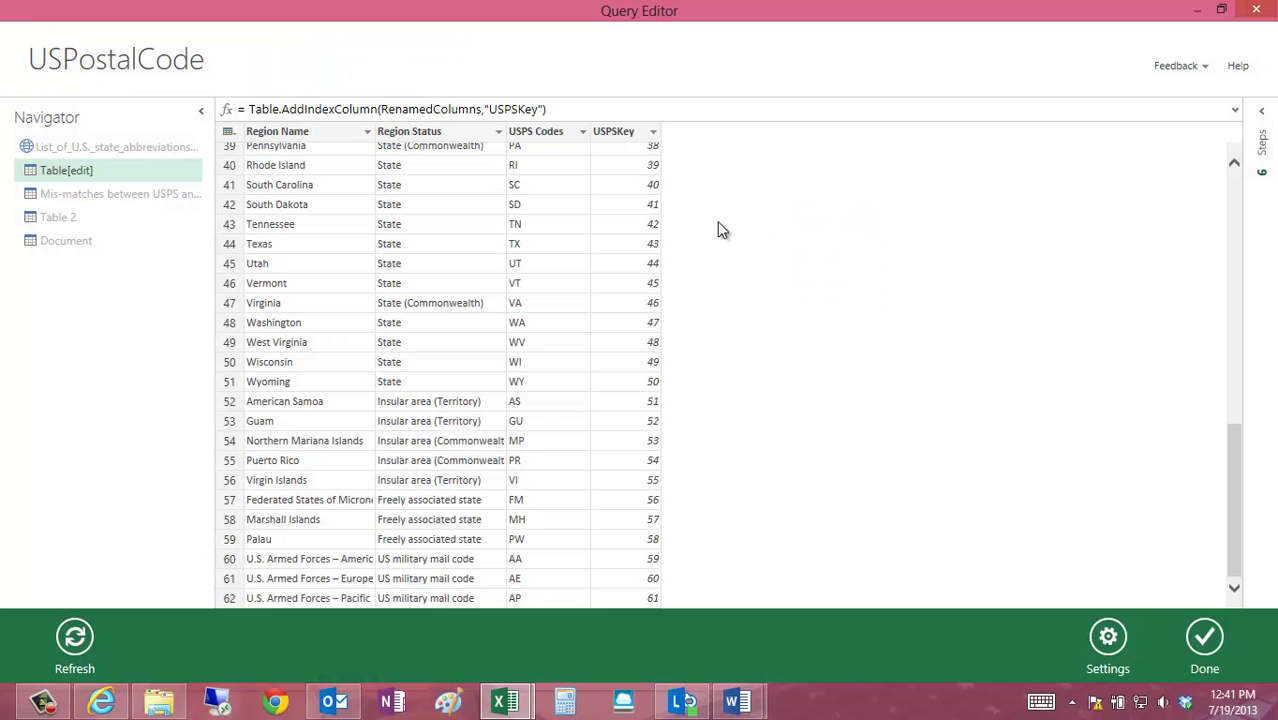
Finish editing the query to load its table into the worksheet, and also load it to the data model.
scroll(541, 318, up, 12)
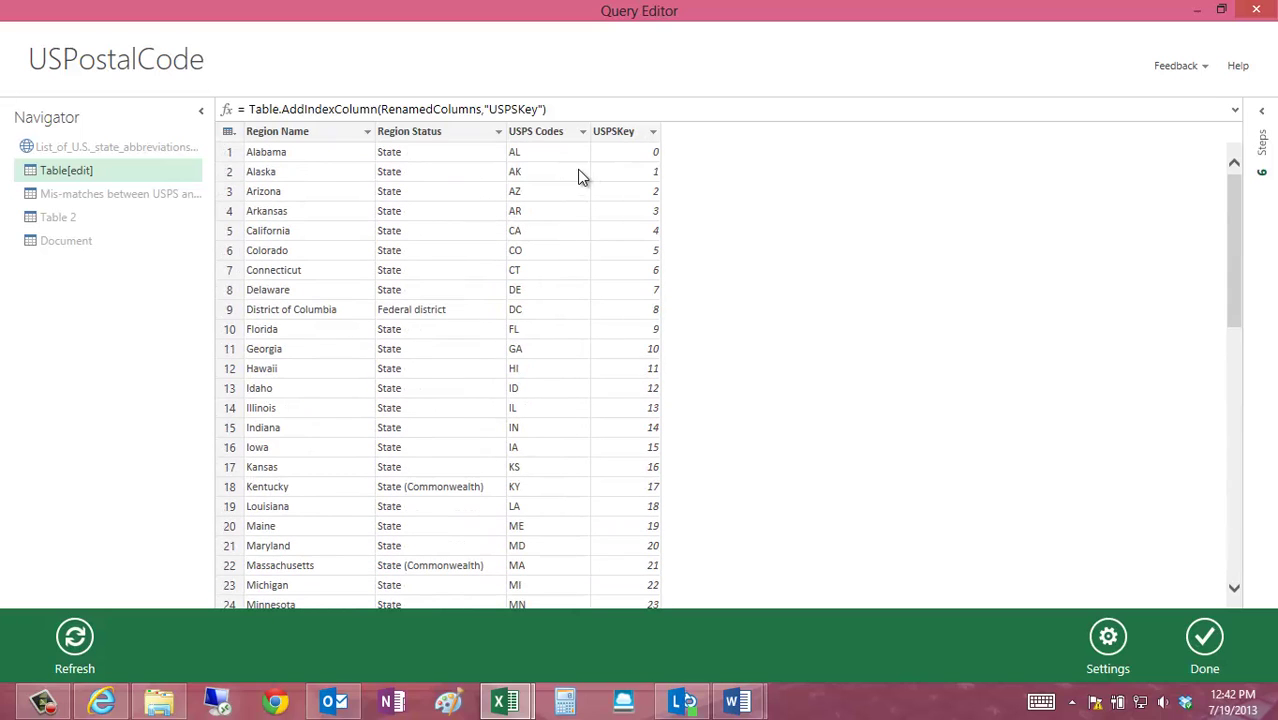
scroll(628, 172, down, 12)
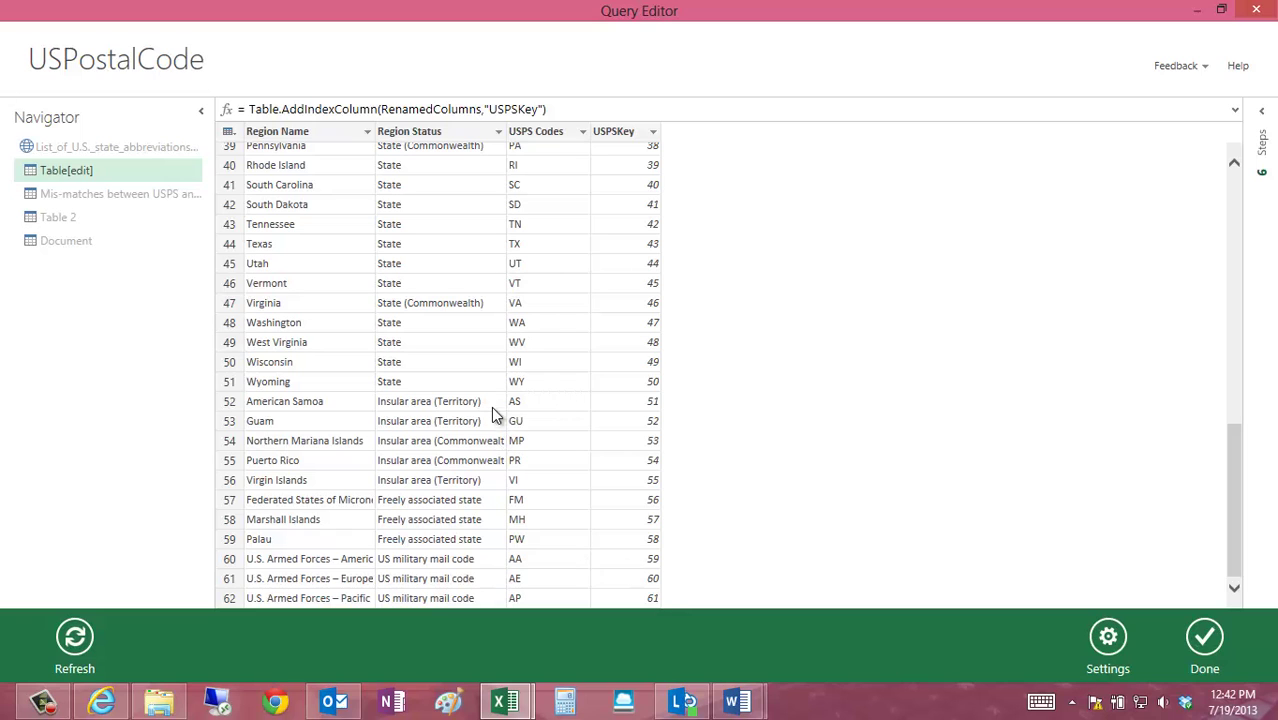
click(1205, 641)
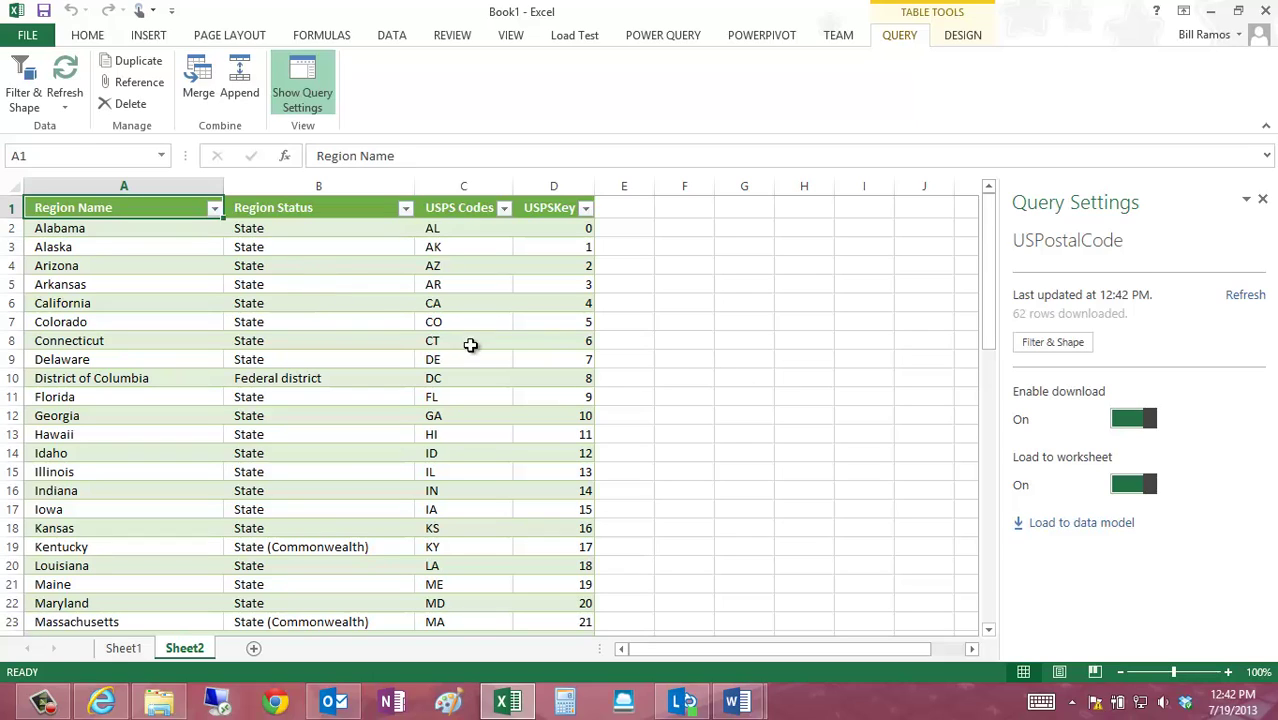
click(1109, 533)
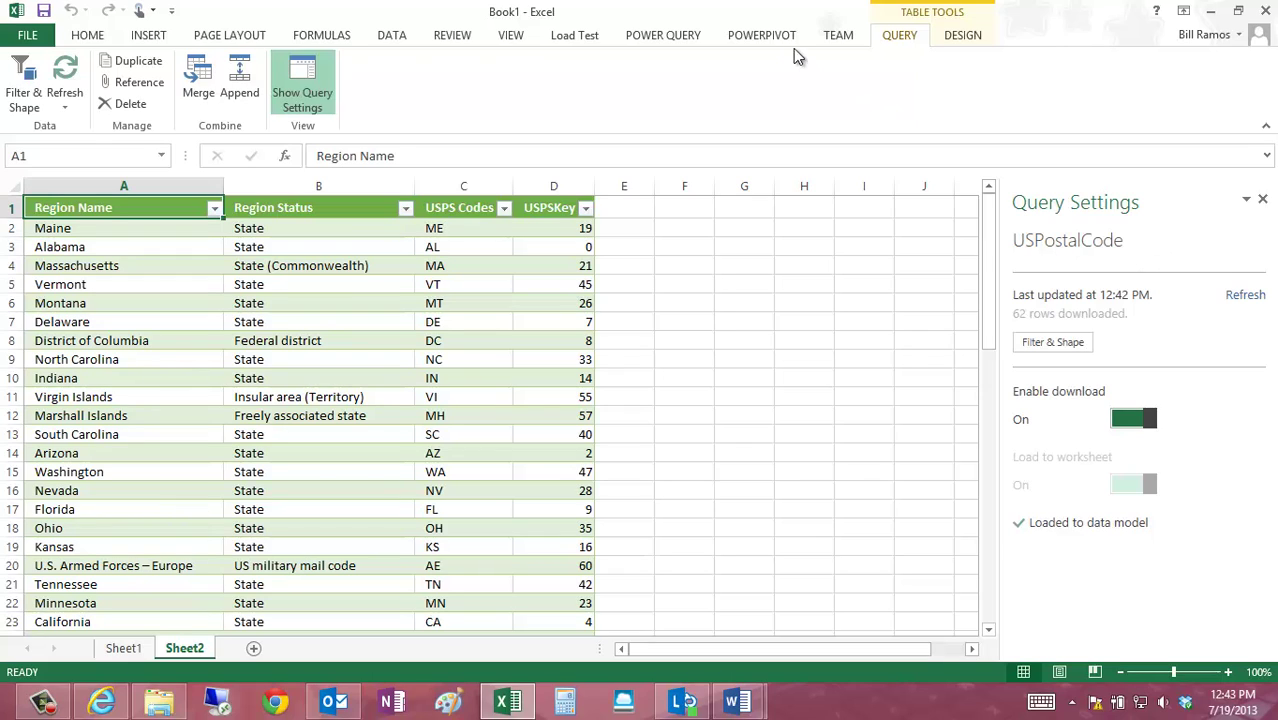
View the USPostalCode table in the PowerPivot data model window, and close that window.
click(764, 36)
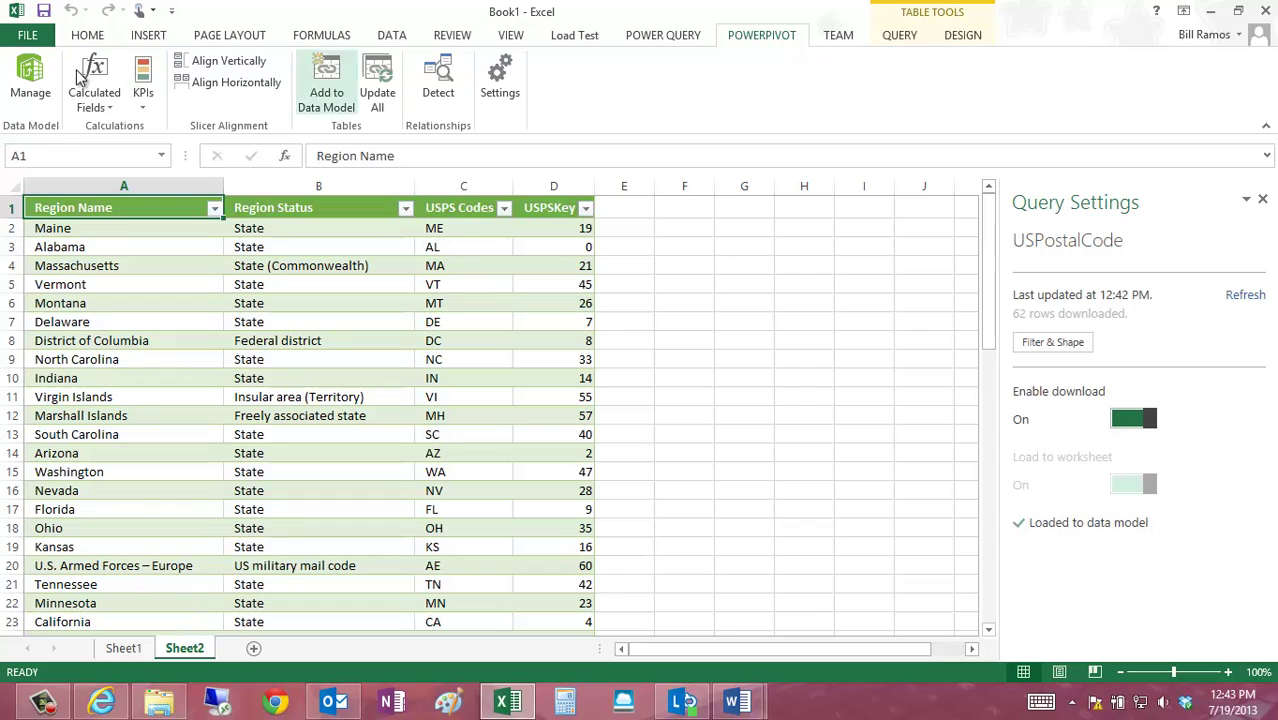
click(31, 73)
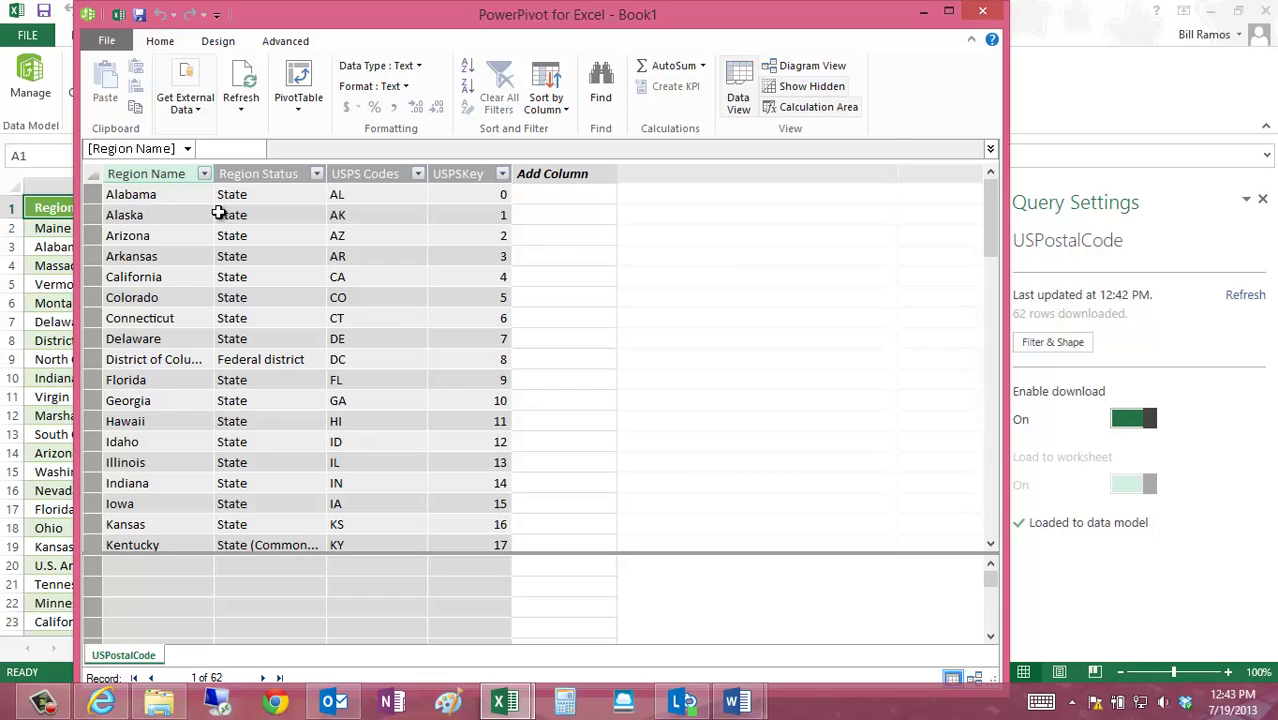
click(993, 14)
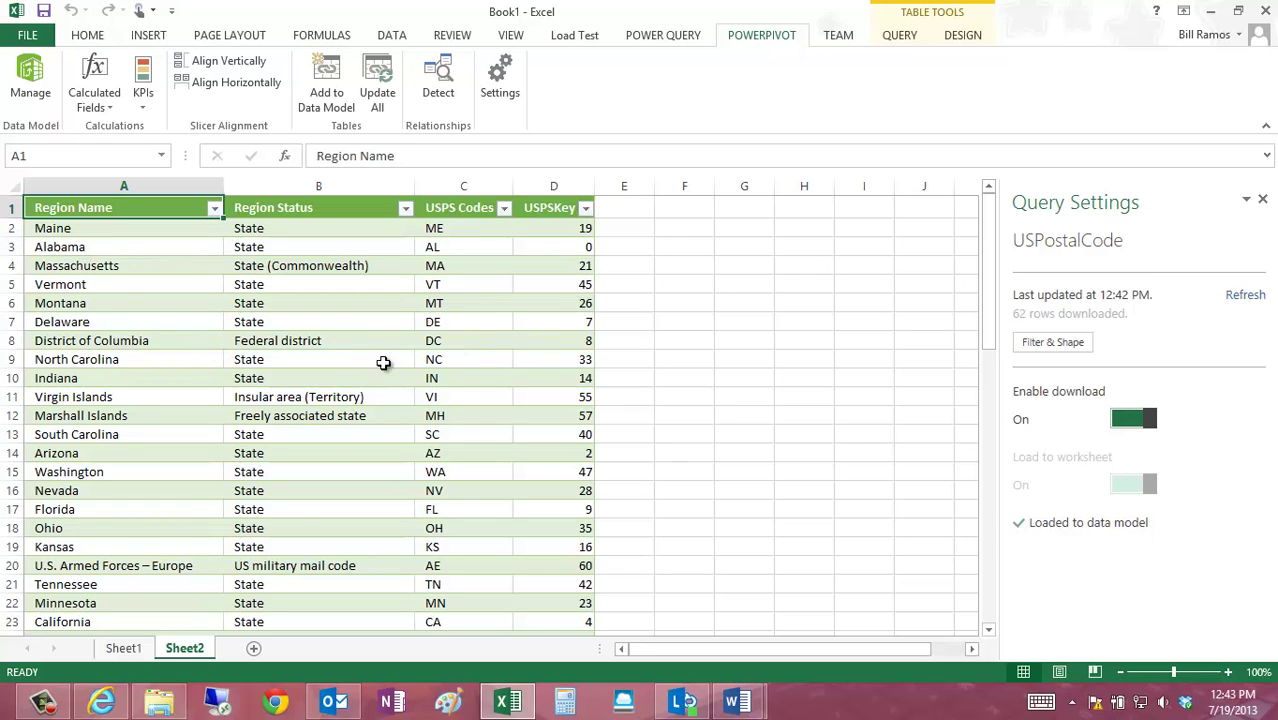
Switch to Internet Explorer to look over the source table on the Wikipedia page, and return to Excel.
click(107, 700)
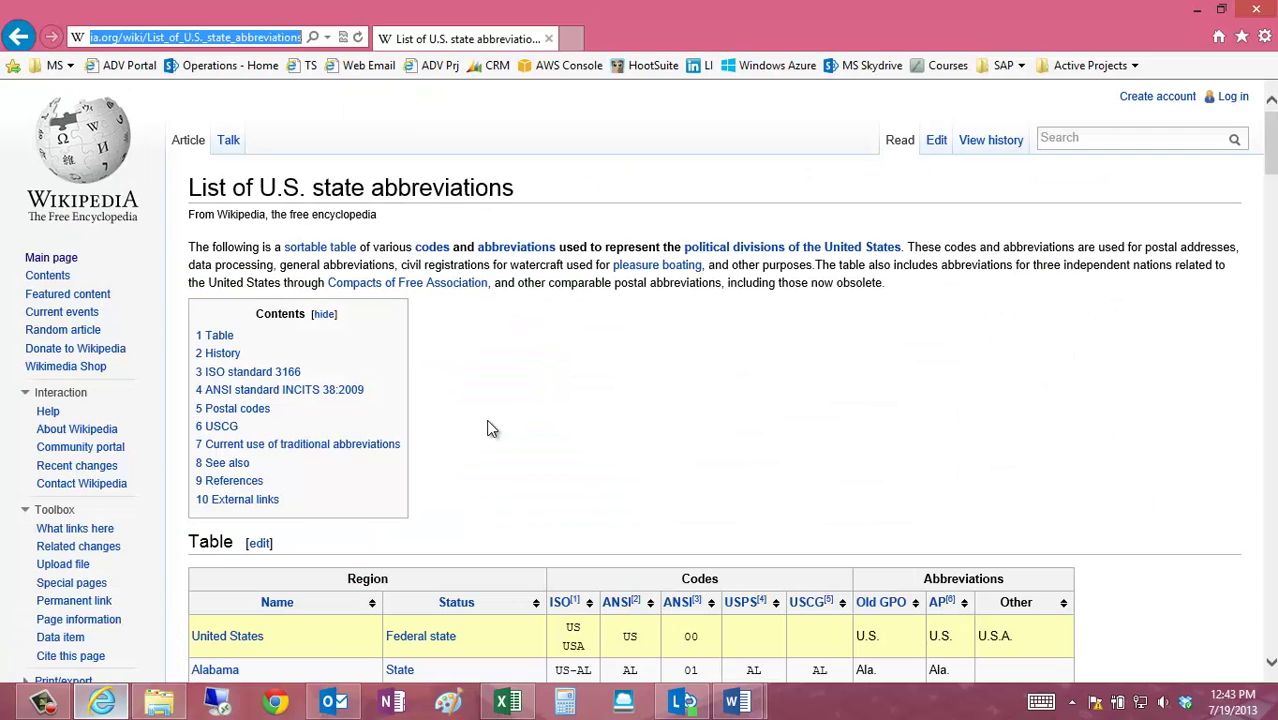
scroll(533, 407, down, 5)
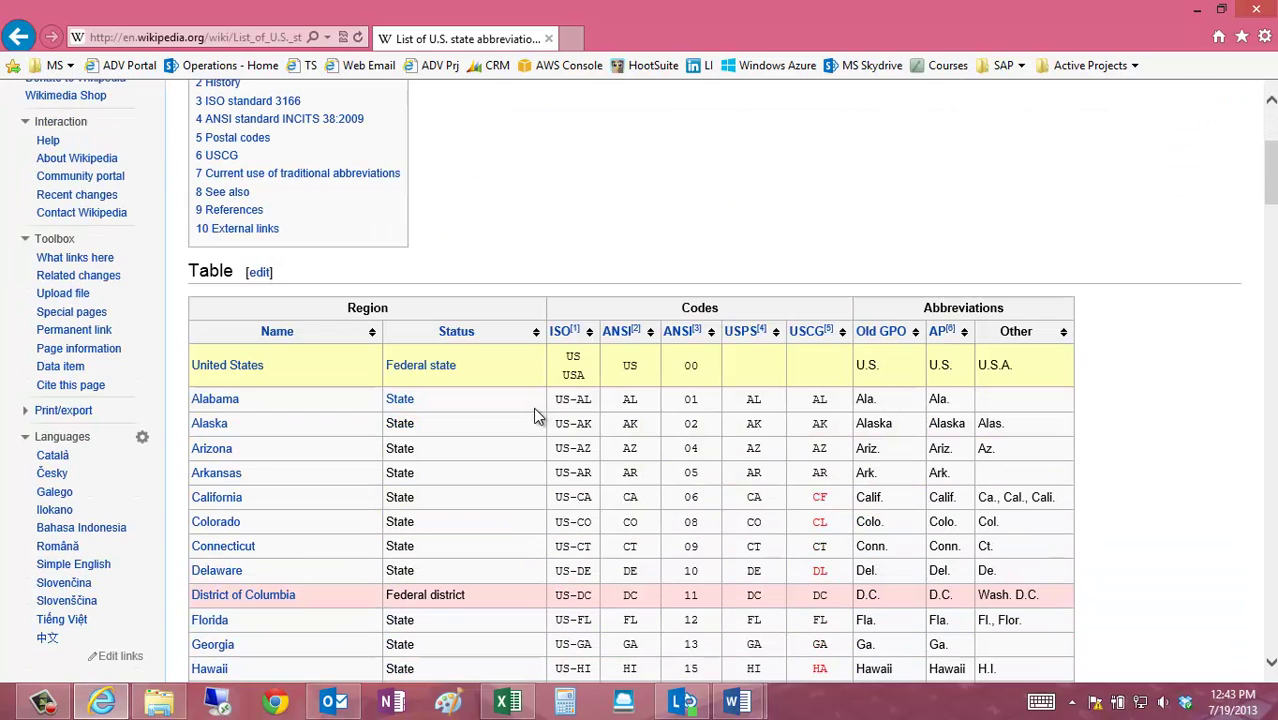
scroll(533, 415, up, 5)
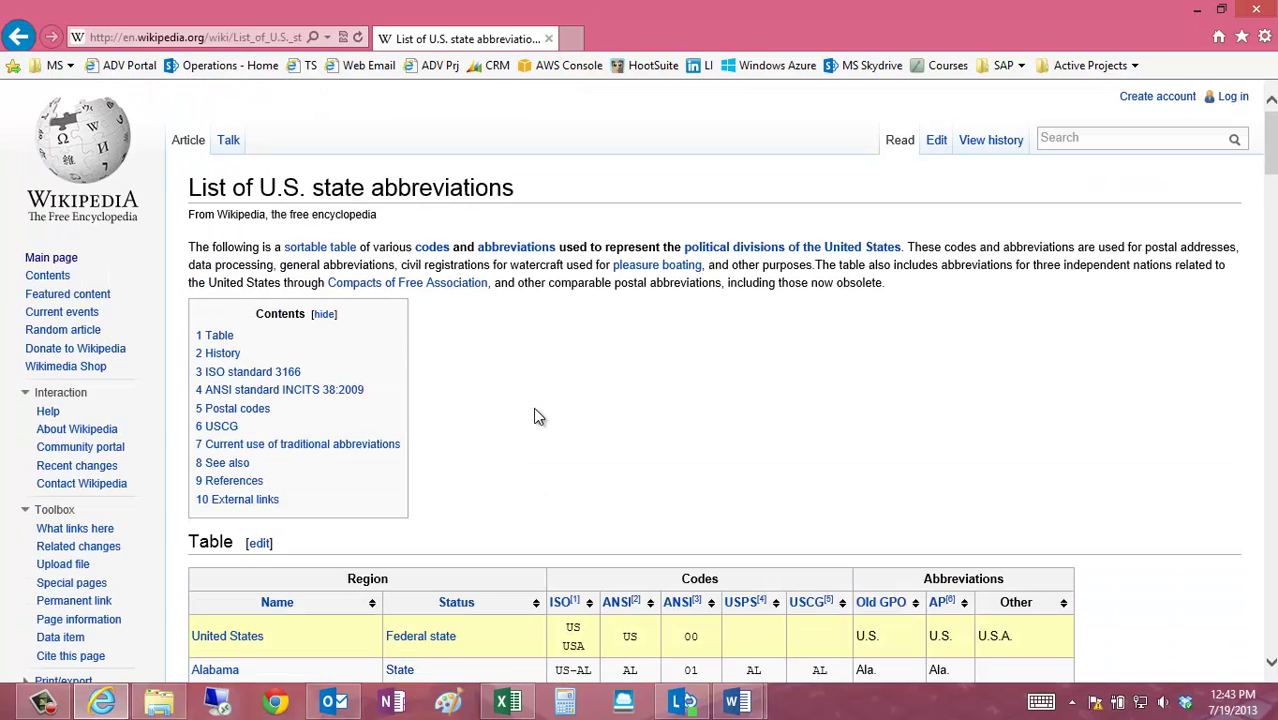
click(508, 702)
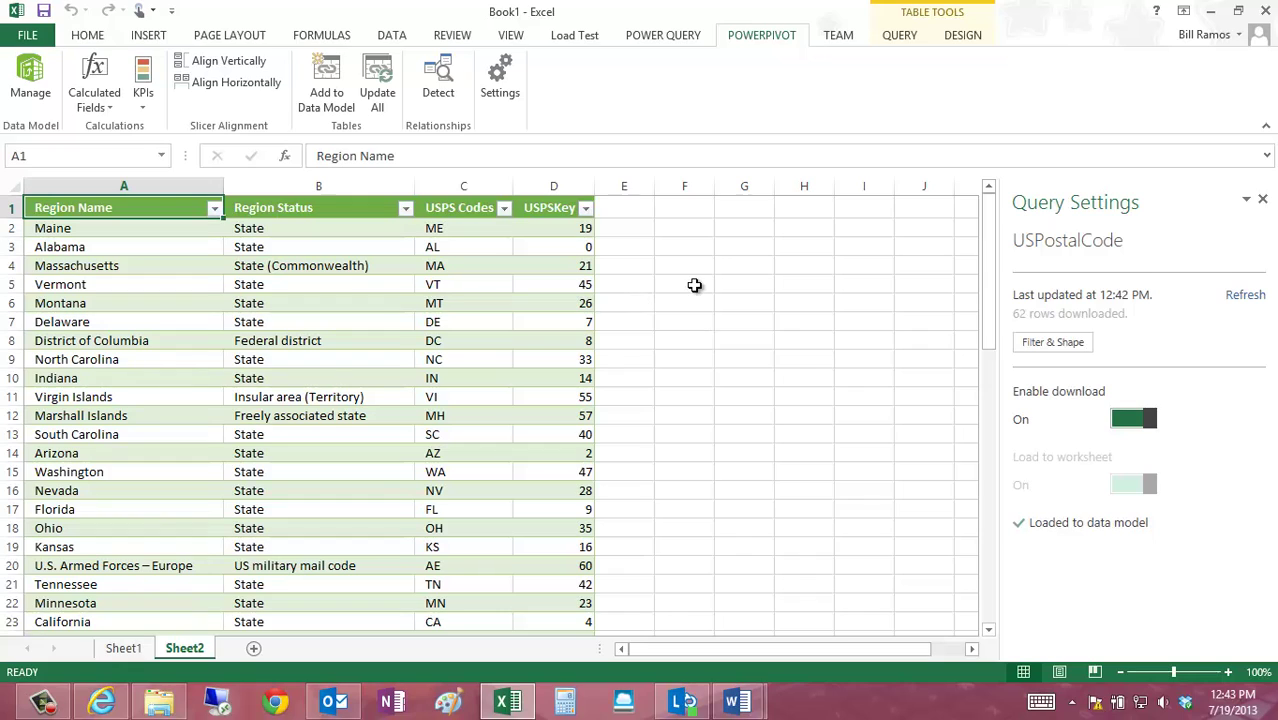
click(670, 38)
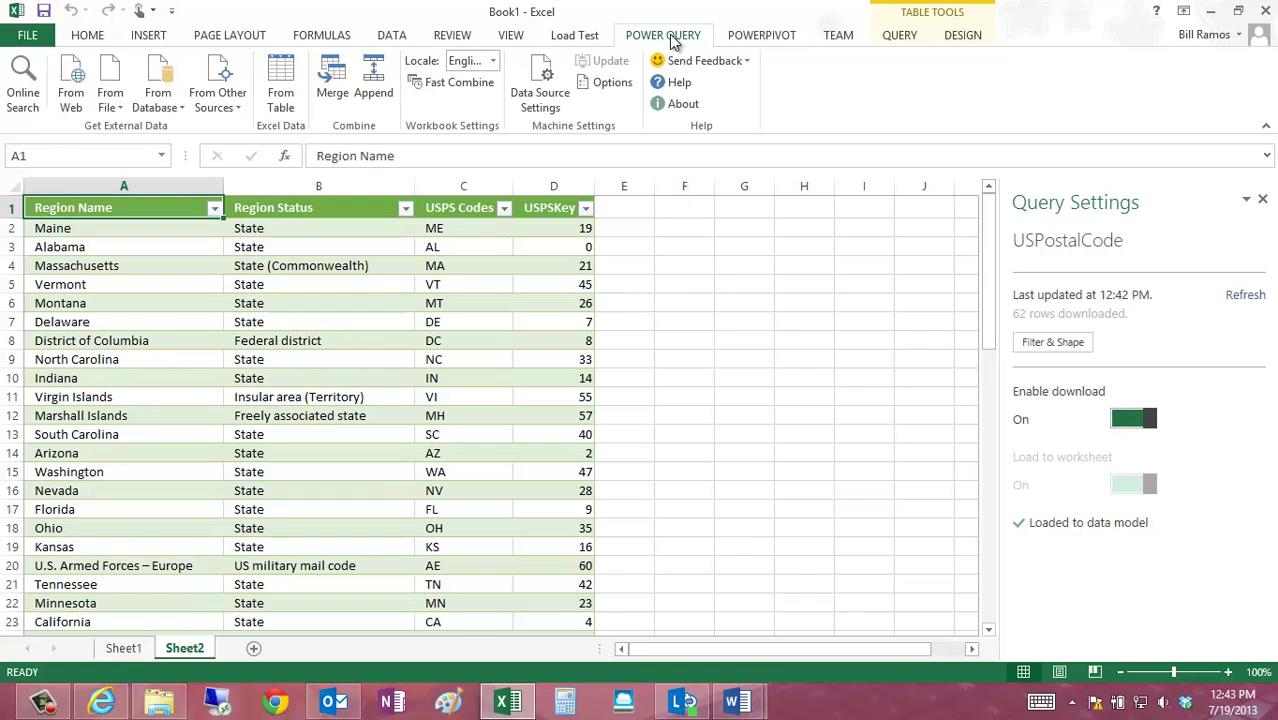
click(71, 85)
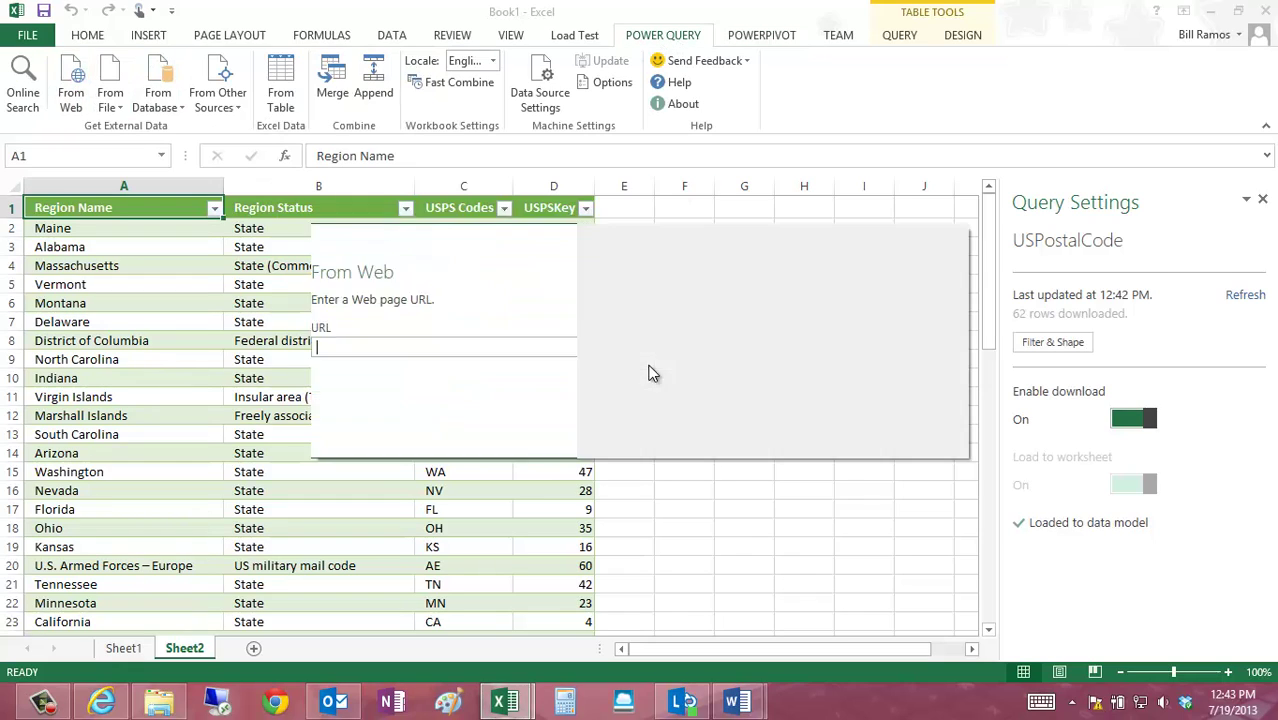
click(909, 418)
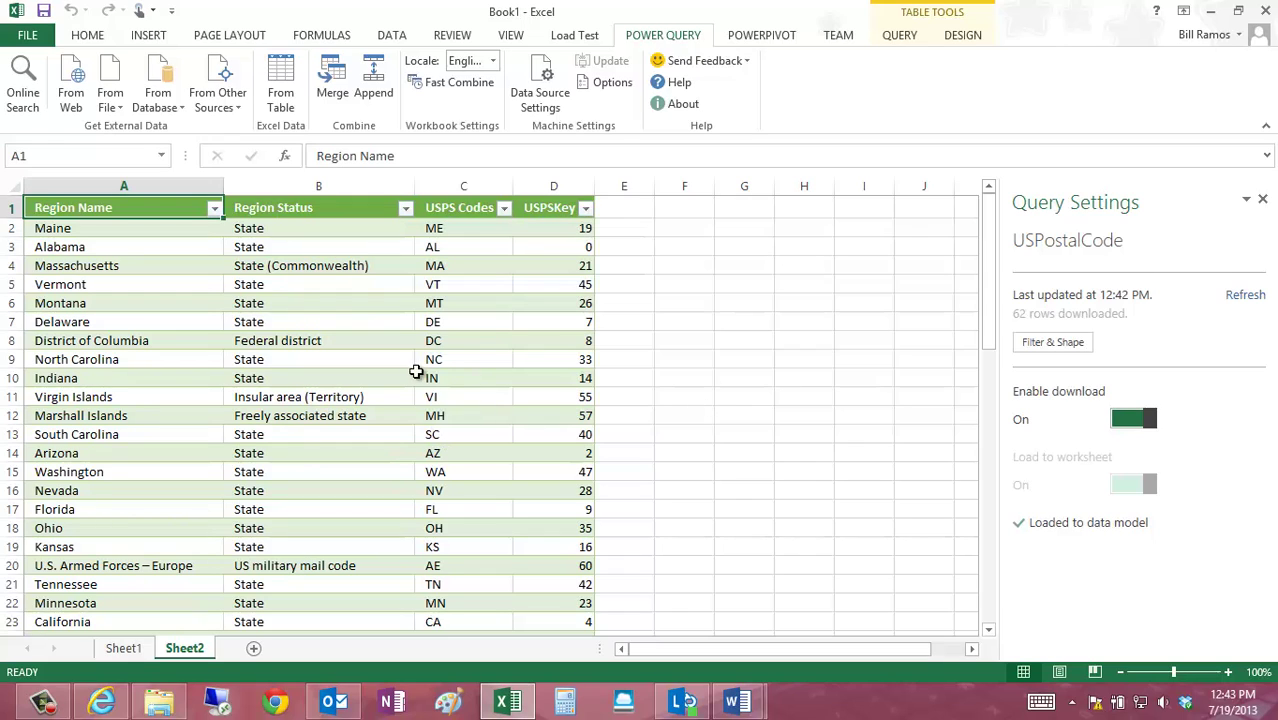